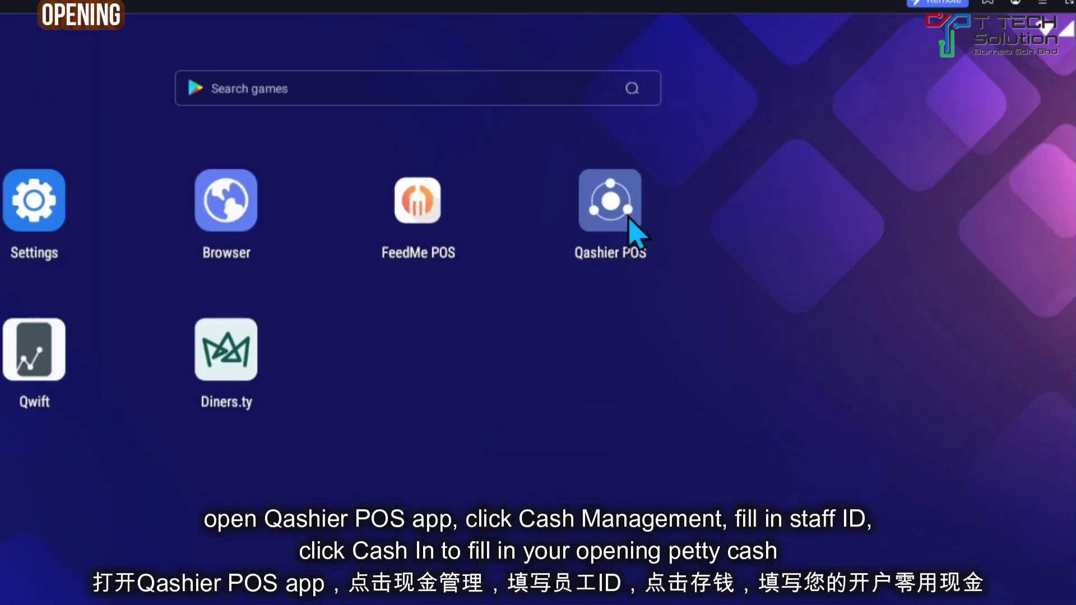
# Step: Record an RM200 Cash In in Cash Management with the note 'opening'
pyautogui.click(610, 204)
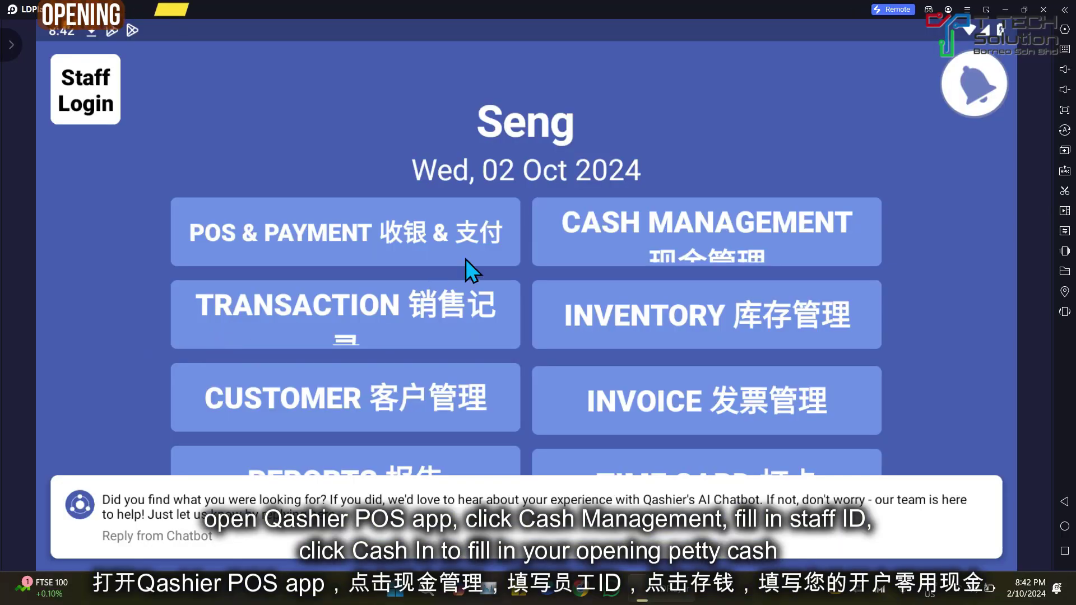
pyautogui.click(734, 257)
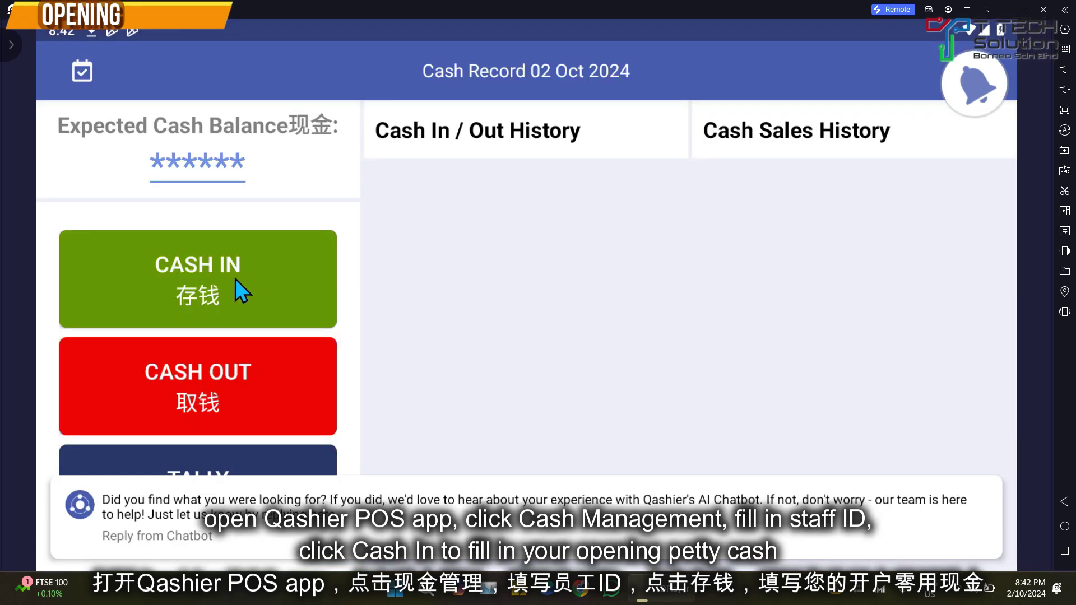
pyautogui.click(236, 278)
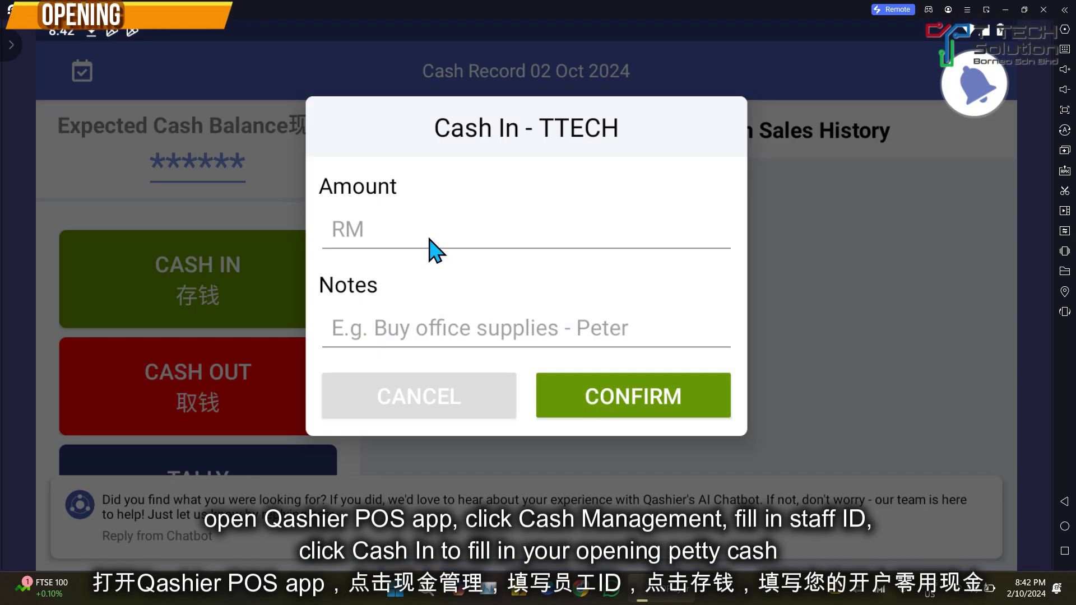
pyautogui.click(435, 250)
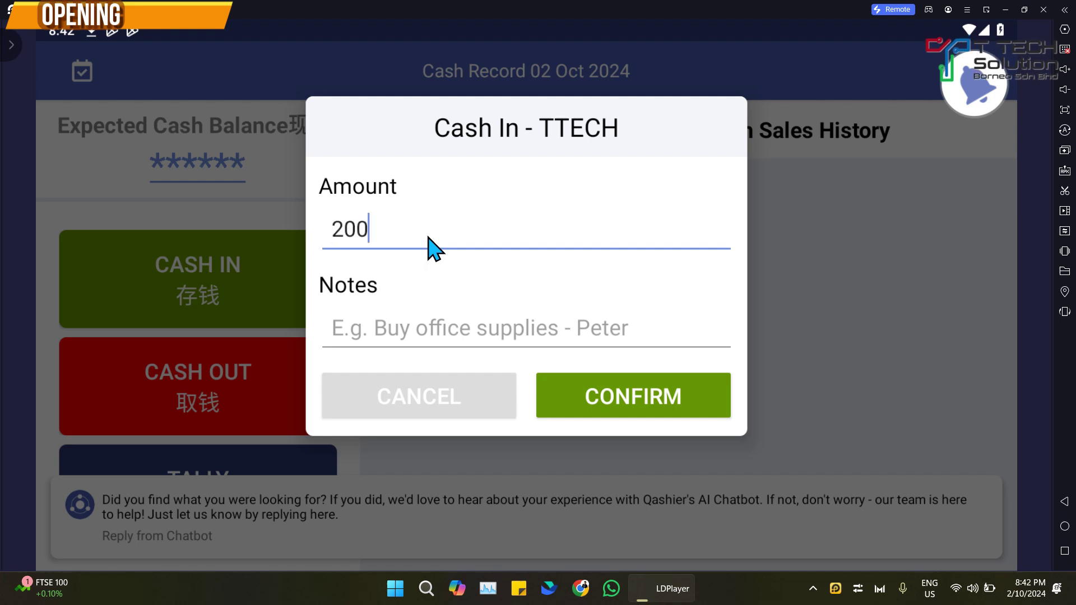
pyautogui.click(418, 328)
pyautogui.write('opening')
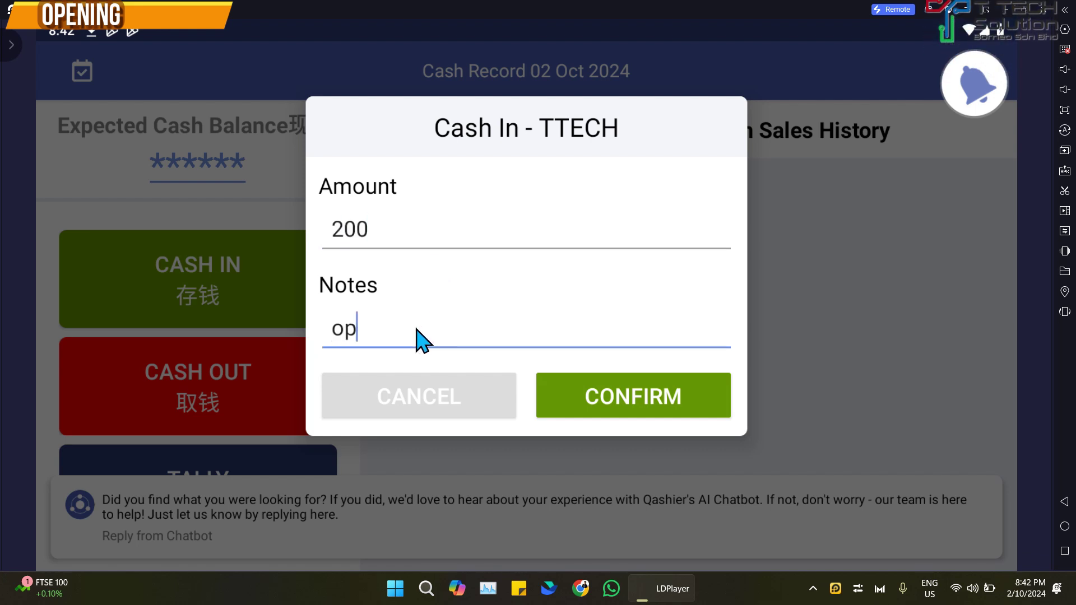
pyautogui.click(577, 402)
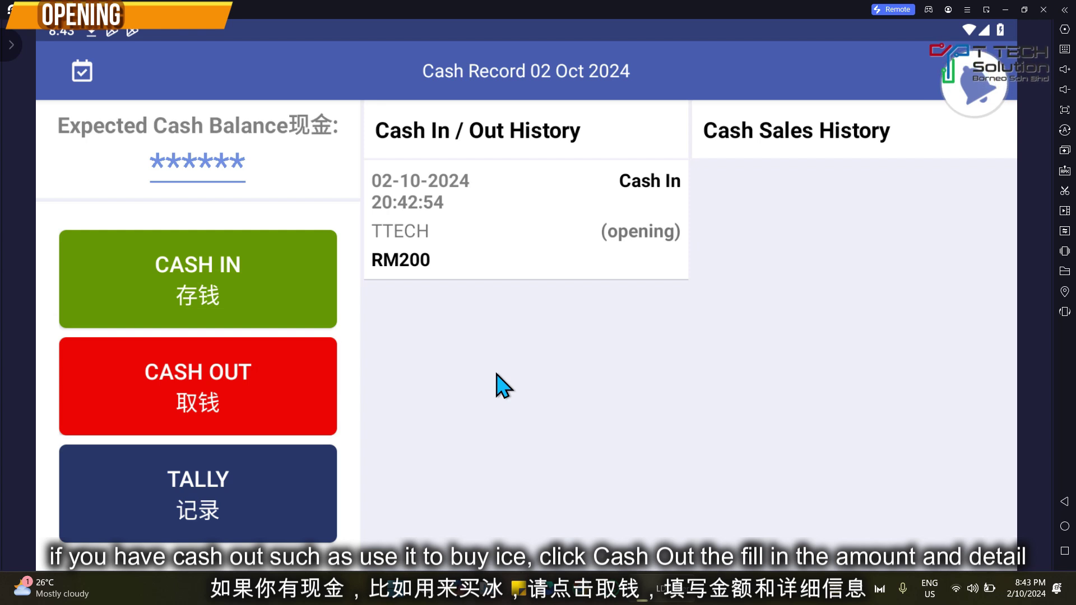
# Step: Log an RM15 Cash Out with the note 'buy ice'
pyautogui.click(206, 391)
pyautogui.click(383, 231)
pyautogui.write('15')
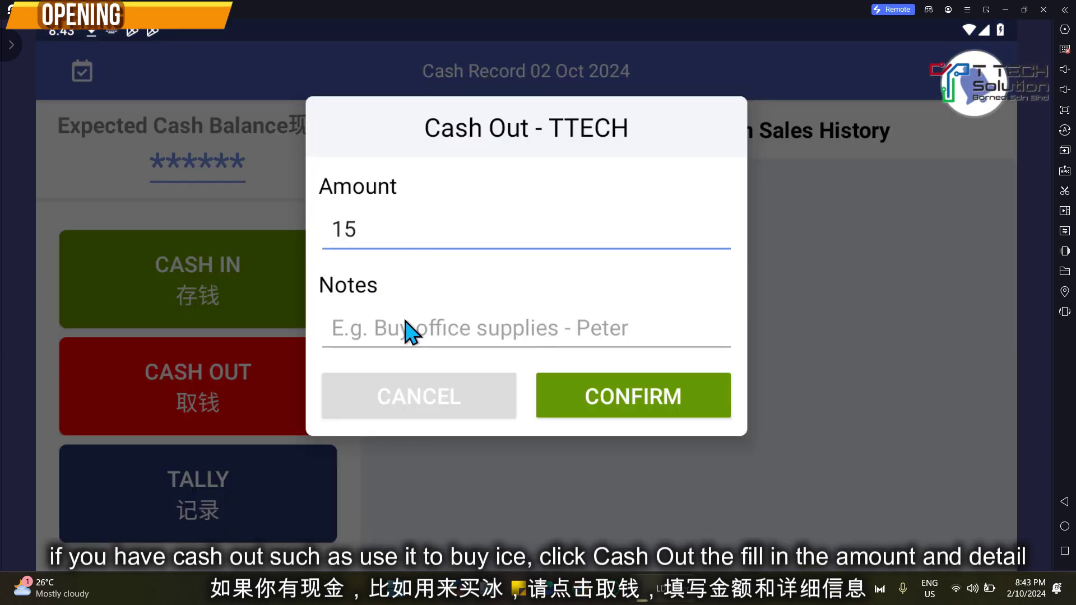
pyautogui.click(412, 331)
pyautogui.write('buy ice')
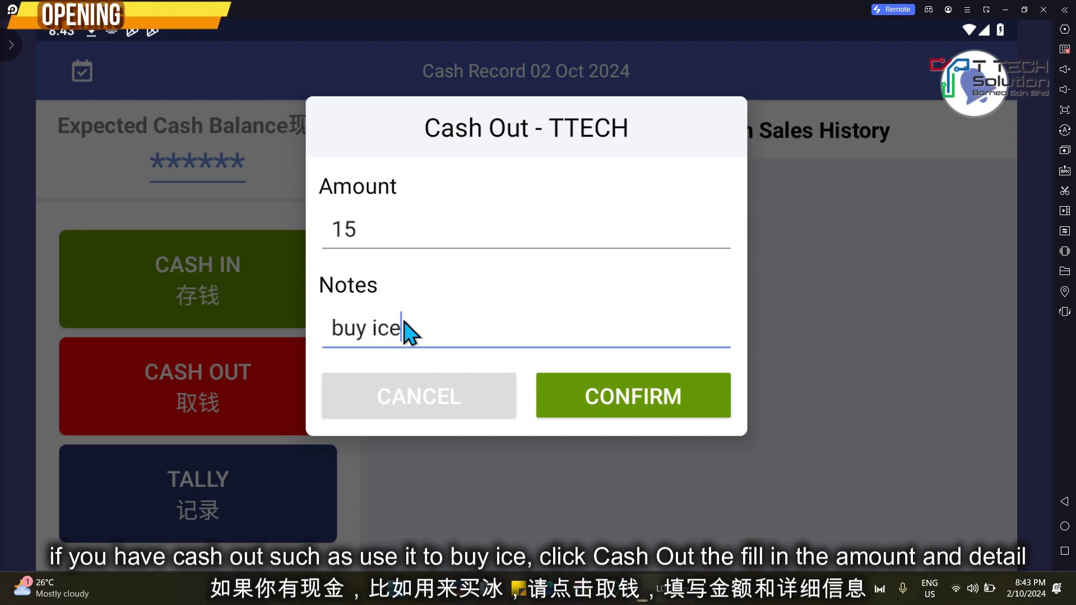
pyautogui.click(566, 384)
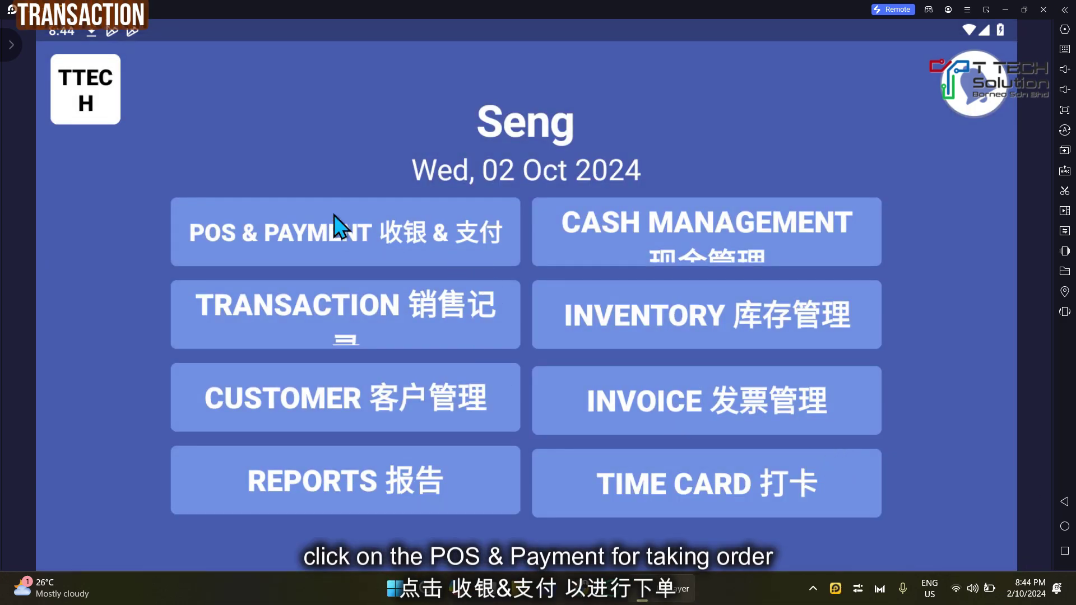
# Step: Start a Table 2 order in POS & Payment, with tables shown as large cards, and pick the serving staff
pyautogui.click(378, 234)
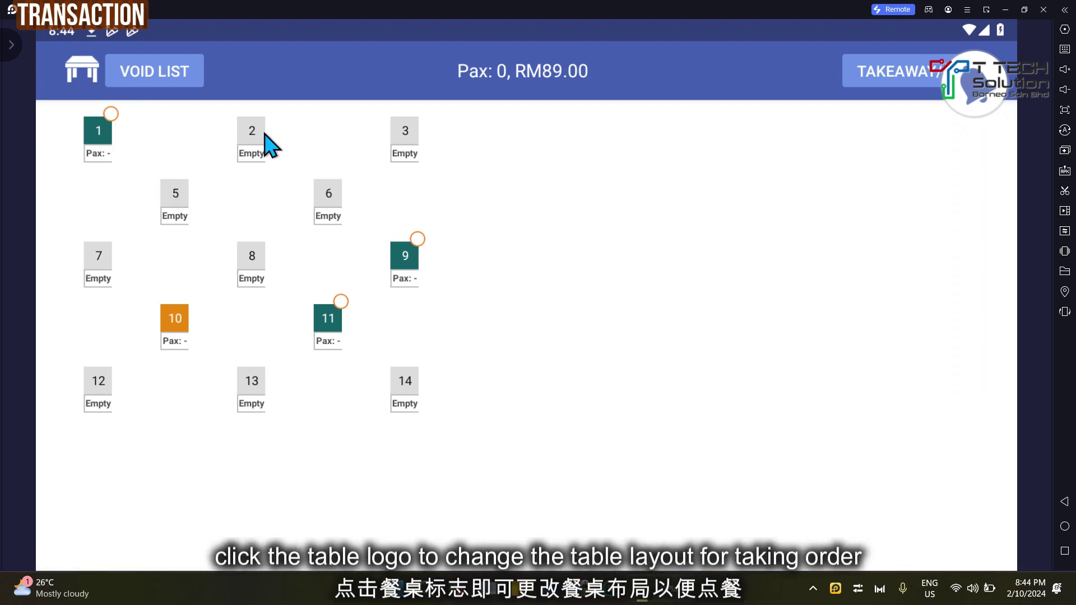
pyautogui.click(81, 65)
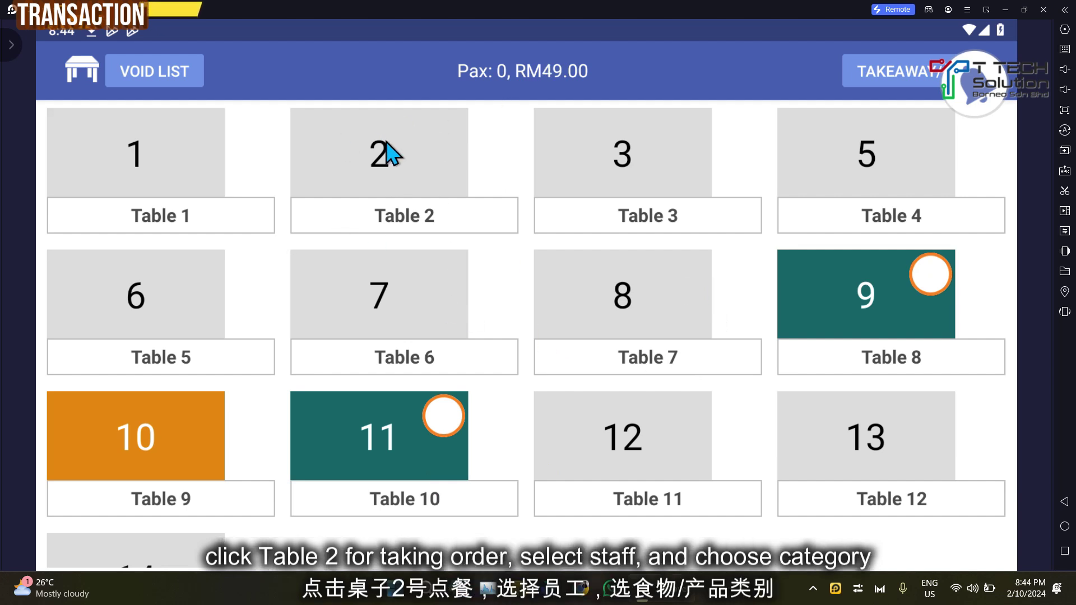
pyautogui.click(410, 156)
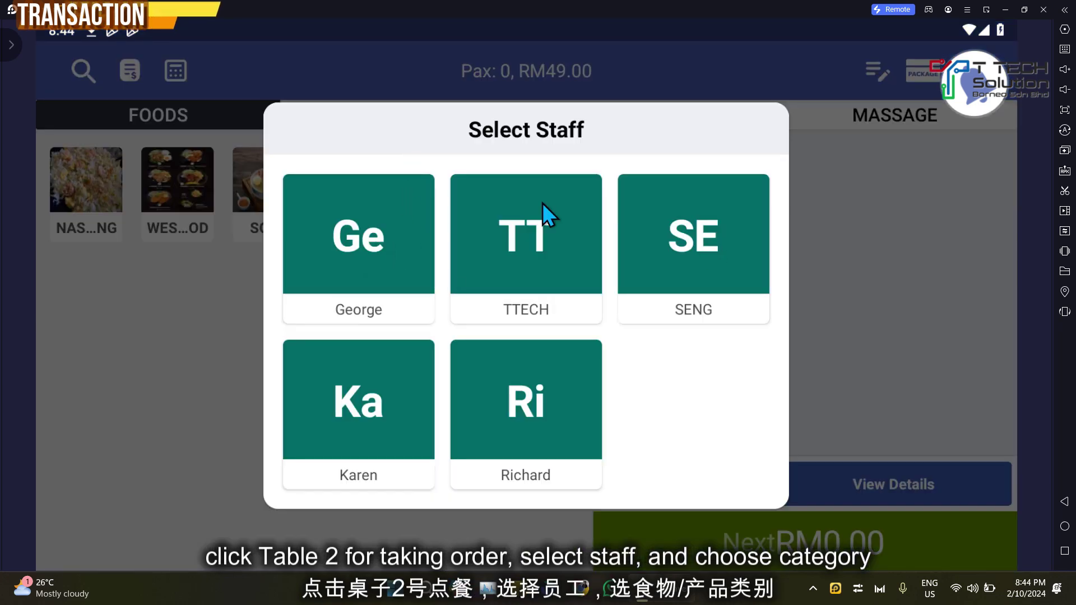
pyautogui.click(675, 231)
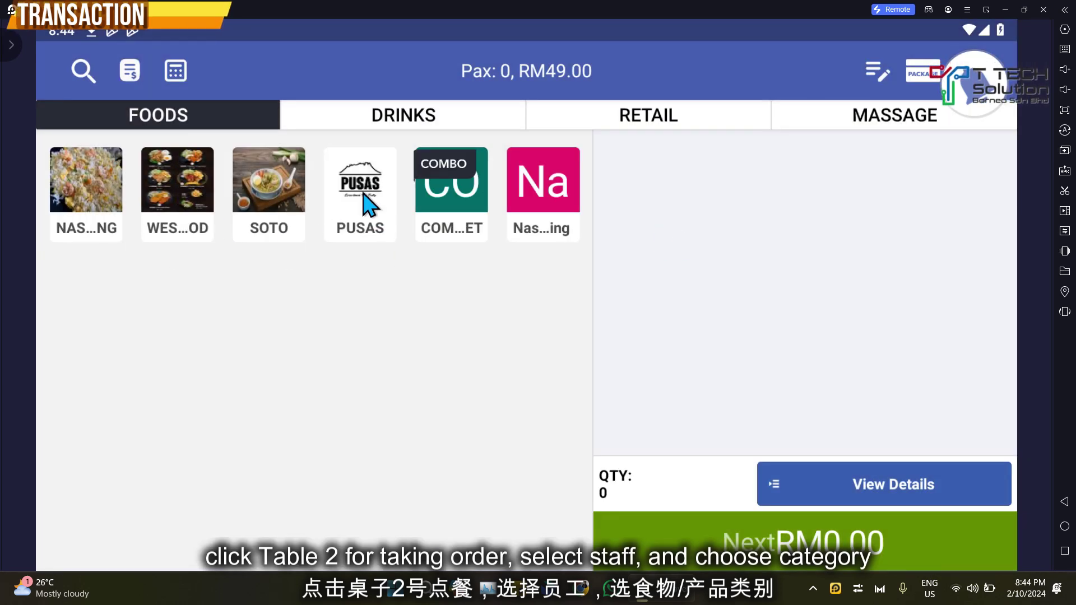
# Step: Add three Soto Daging from the SOTO category, RM24 in total
pyautogui.click(264, 184)
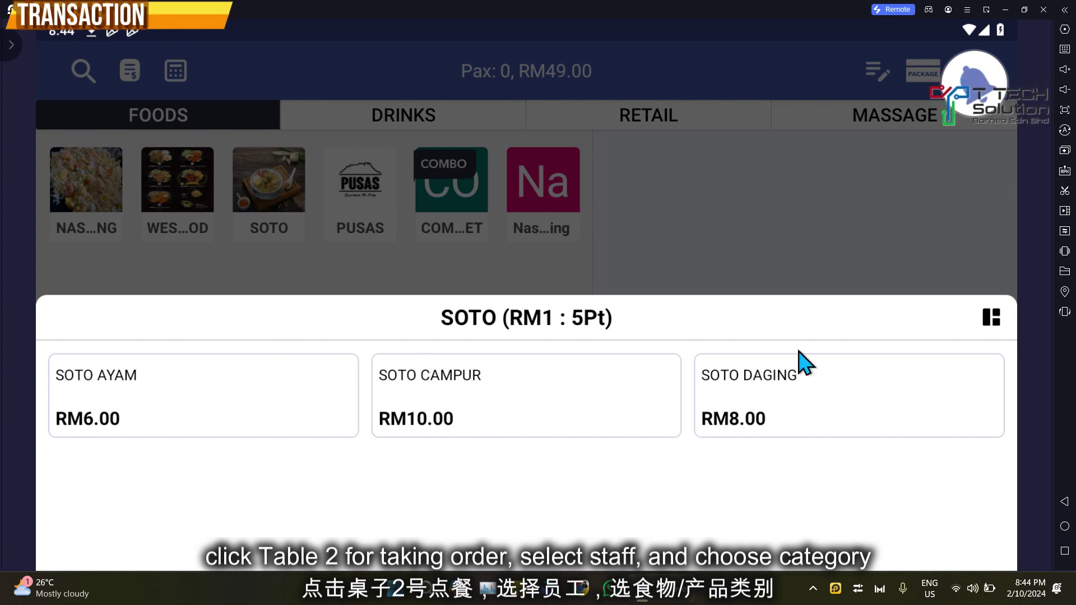
pyautogui.click(765, 413)
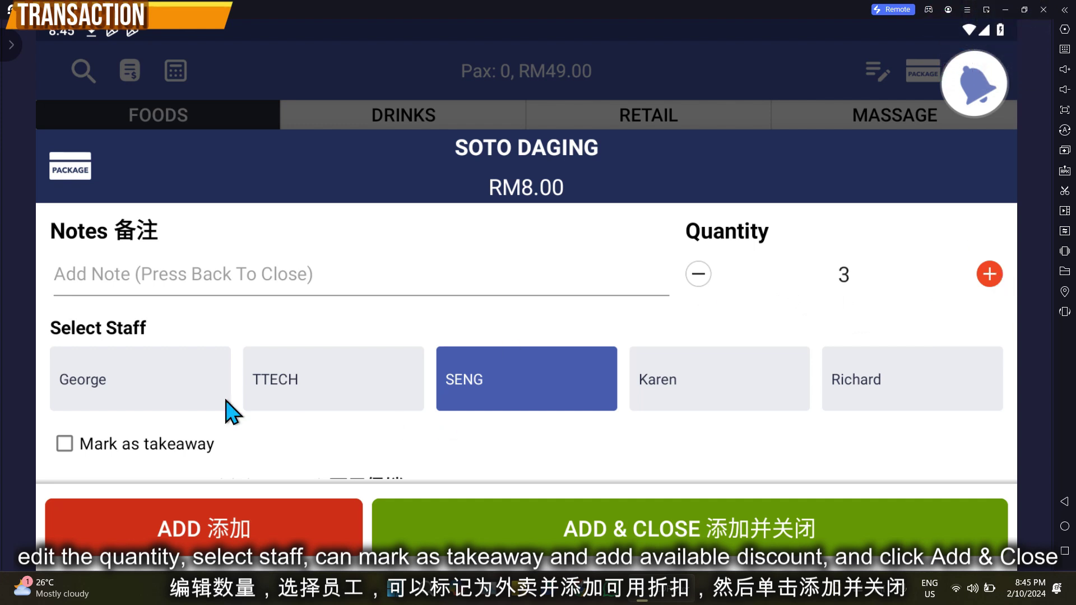
pyautogui.click(695, 392)
pyautogui.click(529, 396)
pyautogui.scroll(-2, 348, 424)
pyautogui.scroll(1, 112, 392)
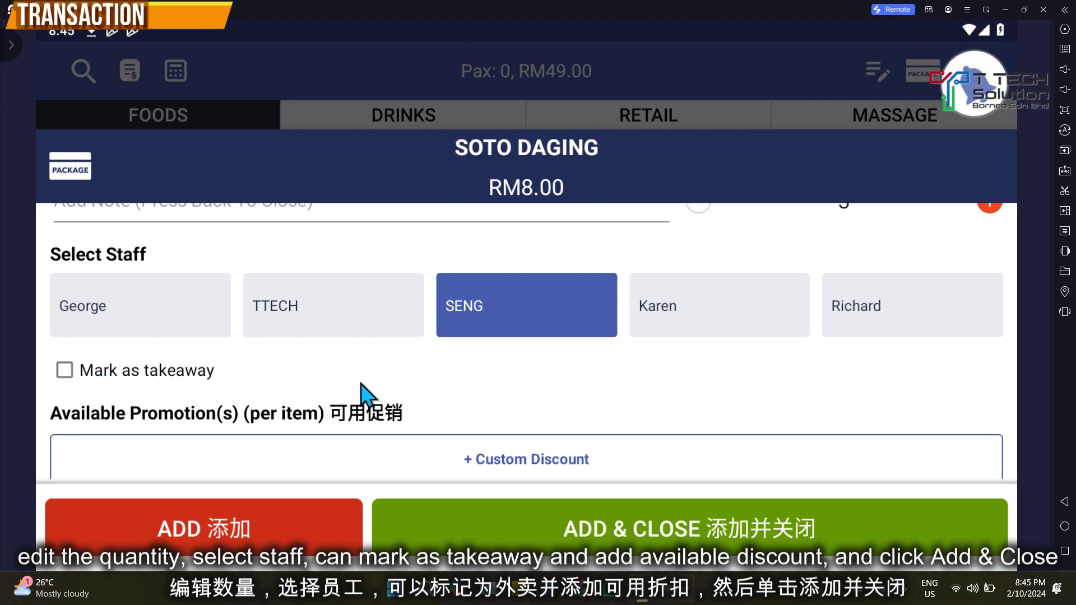
pyautogui.scroll(-1, 139, 415)
pyautogui.scroll(1, 302, 431)
pyautogui.scroll(-1, 303, 429)
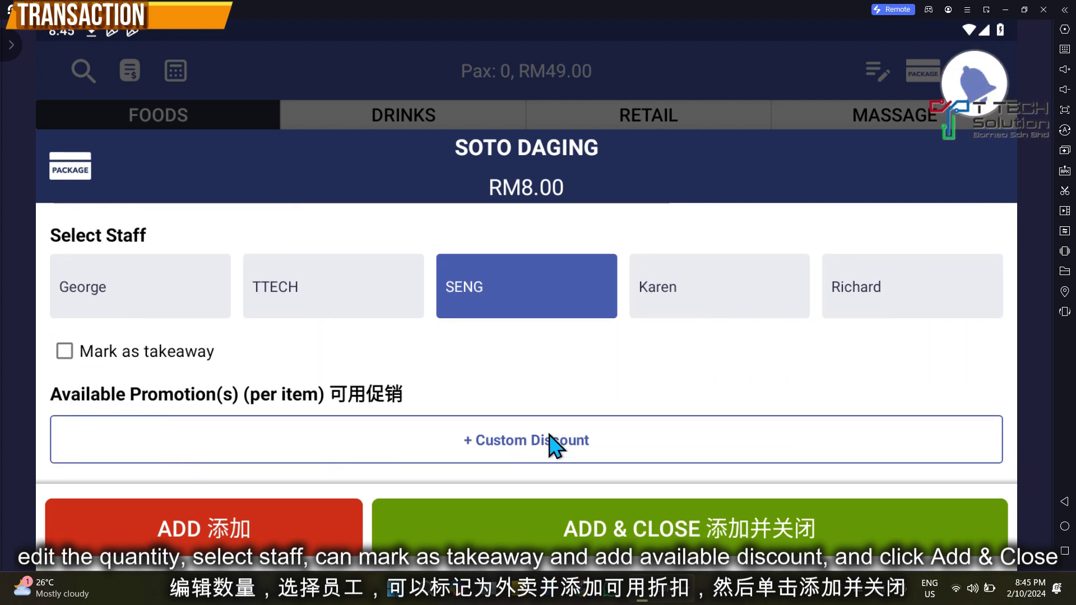
pyautogui.click(603, 528)
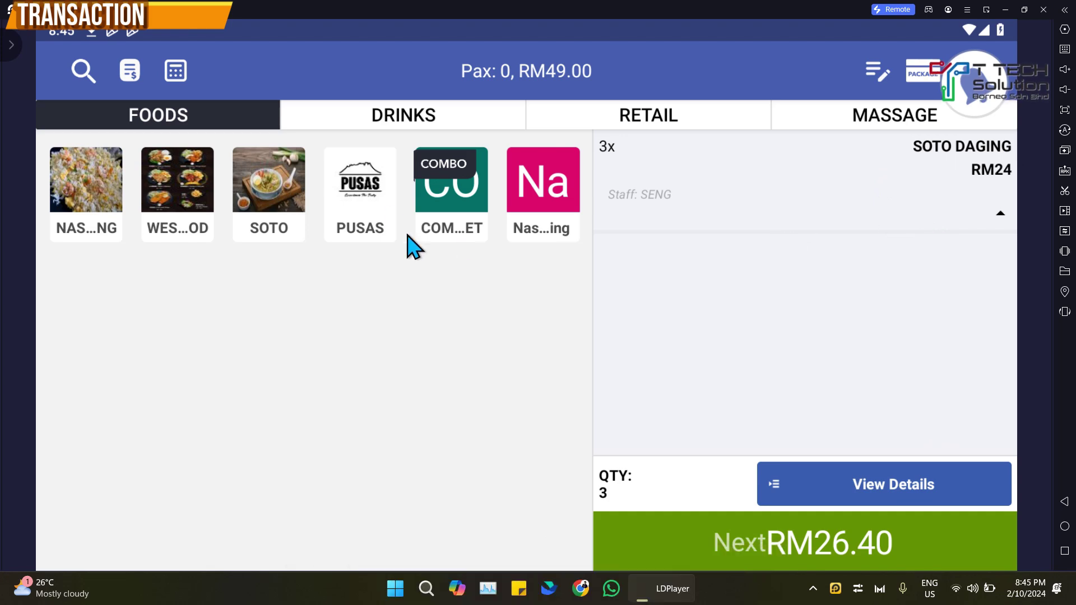
# Step: Add one 100 PLUS at RM2 from the soft drinks category
pyautogui.click(401, 118)
pyautogui.click(194, 193)
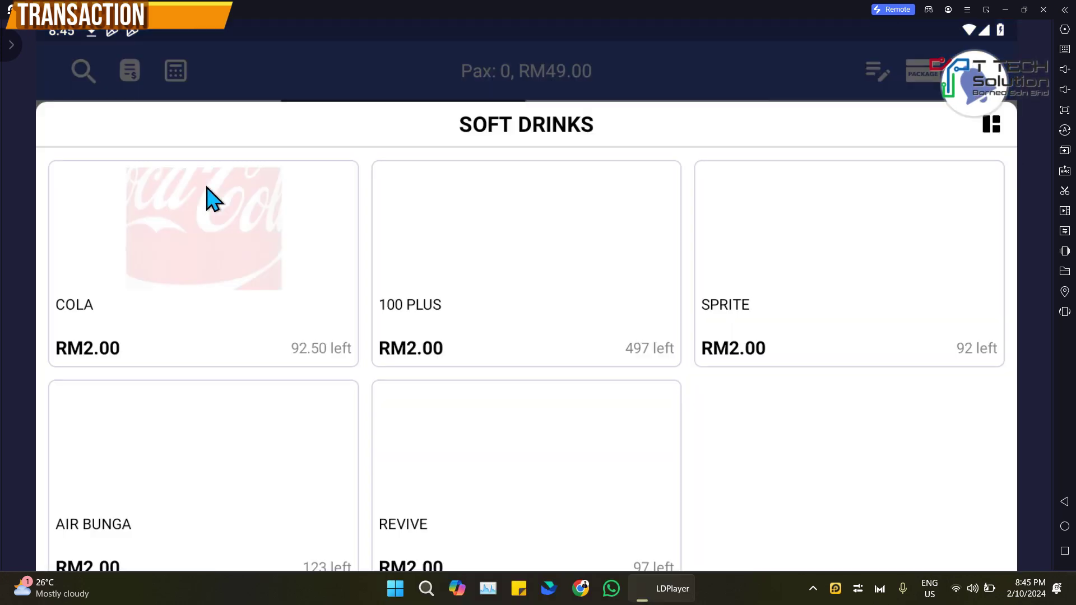
pyautogui.click(532, 258)
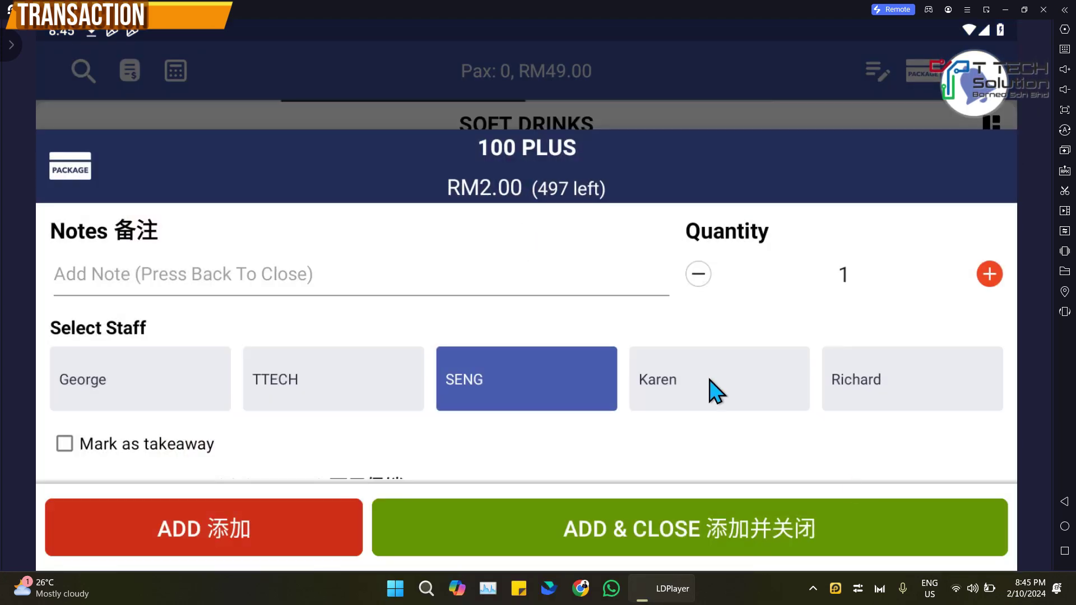
pyautogui.click(595, 529)
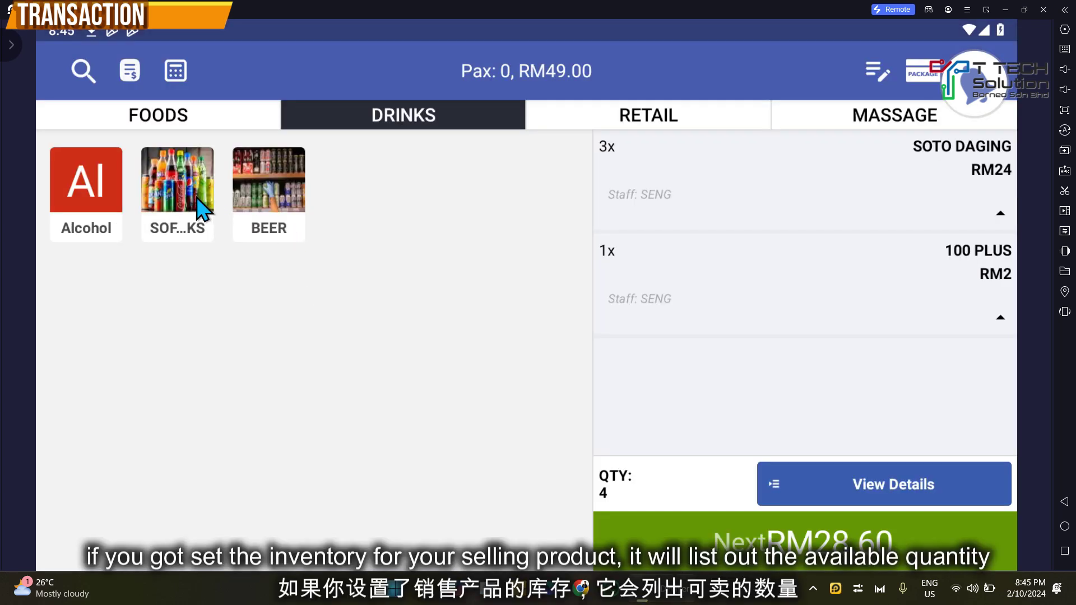
pyautogui.click(206, 215)
pyautogui.scroll(-1, 566, 389)
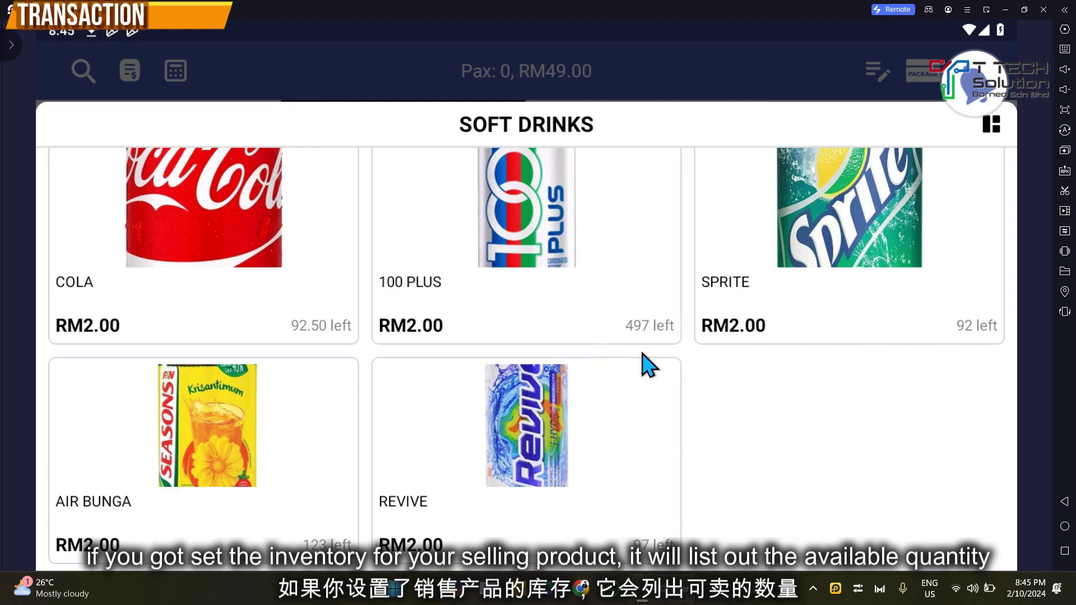
pyautogui.click(992, 125)
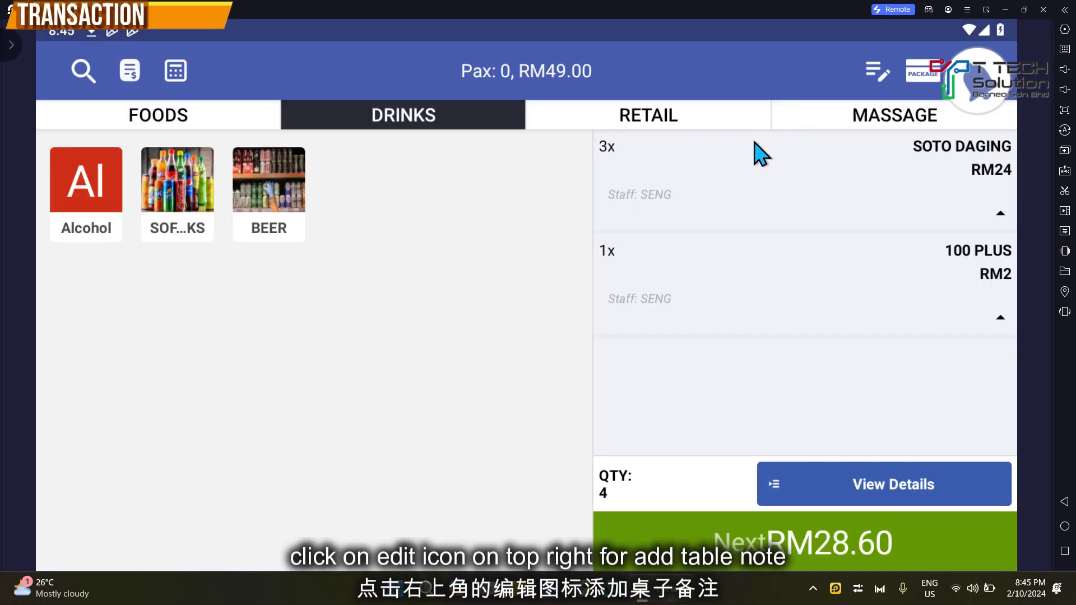
# Step: Add a 'vegeterian' table note to the order, leaving the item search unused
pyautogui.click(875, 72)
pyautogui.write('vegeterian')
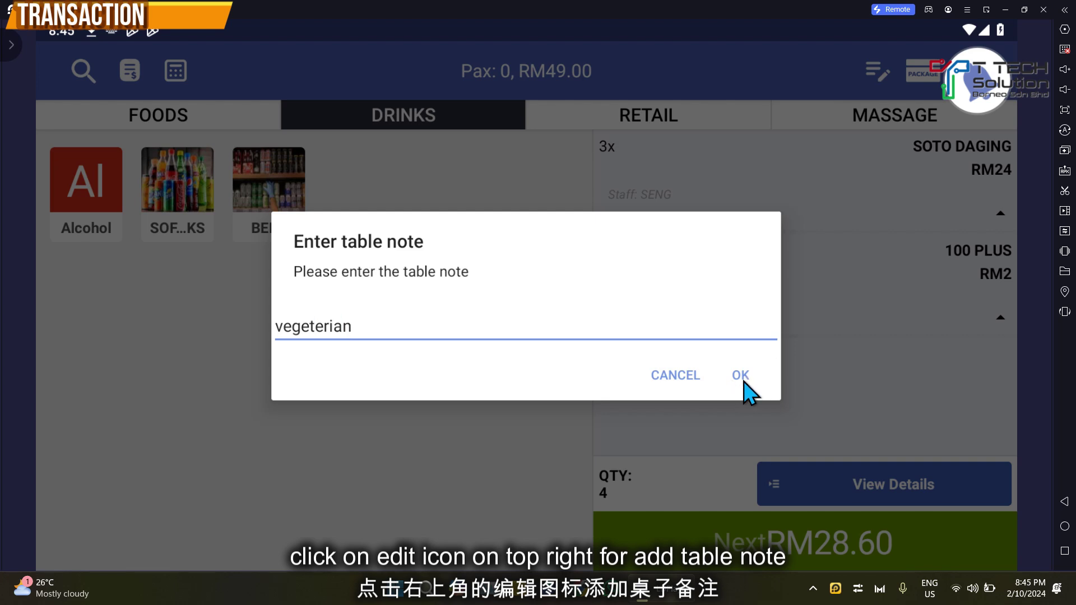
pyautogui.click(741, 377)
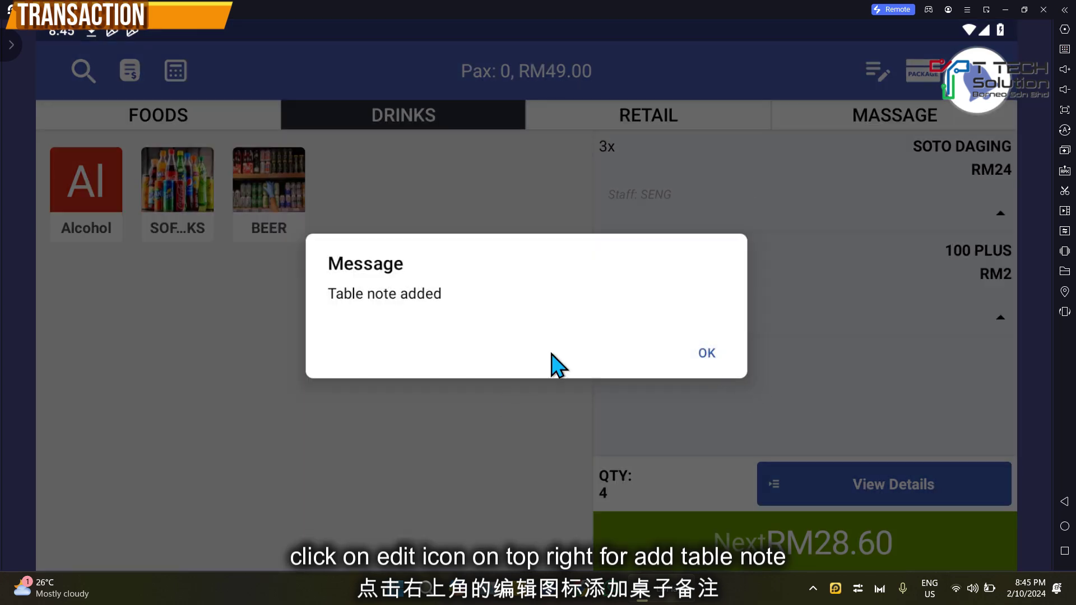
pyautogui.click(707, 354)
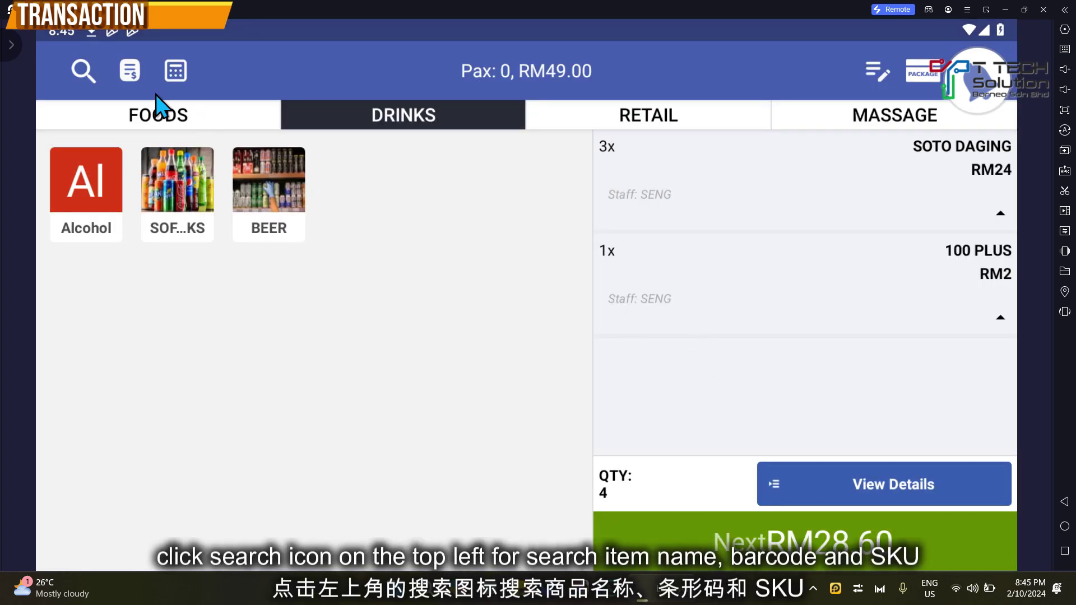
pyautogui.click(83, 72)
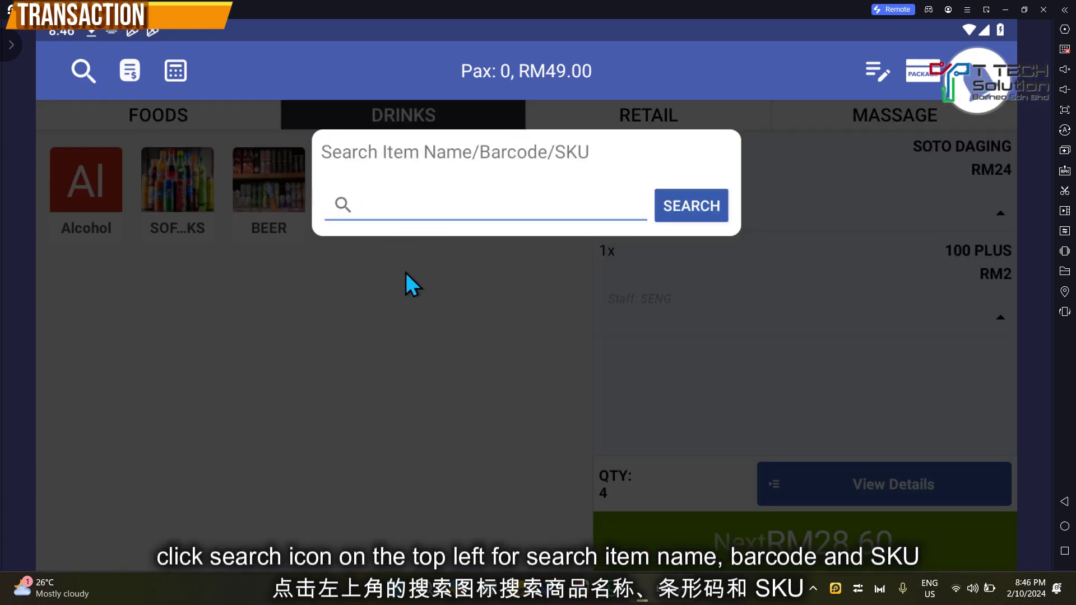
pyautogui.click(421, 269)
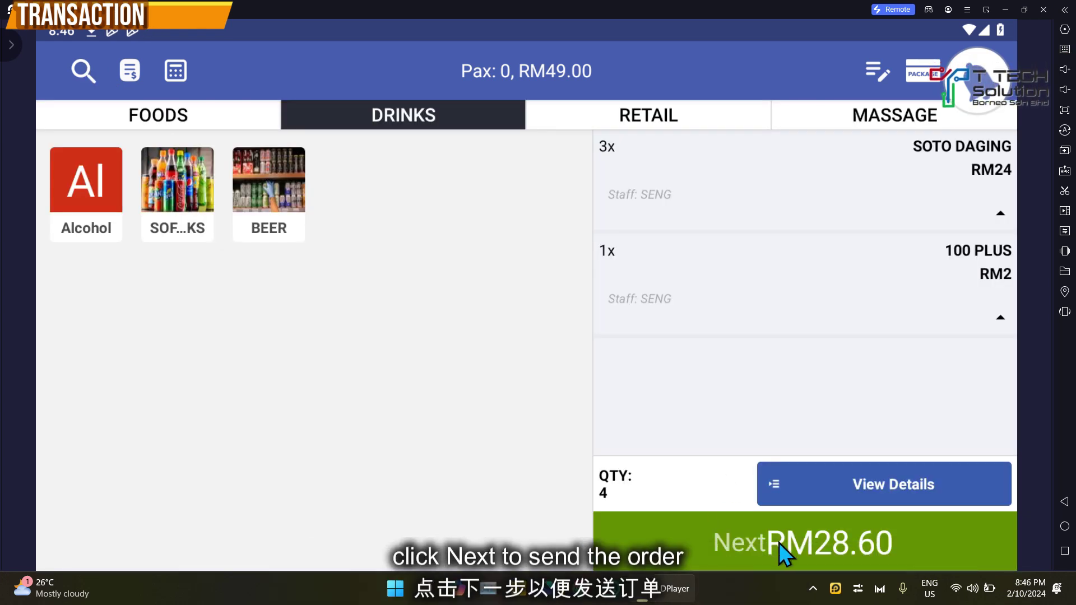
# Step: Send the RM28.60 order and reopen Table 2 from the table layout
pyautogui.click(779, 543)
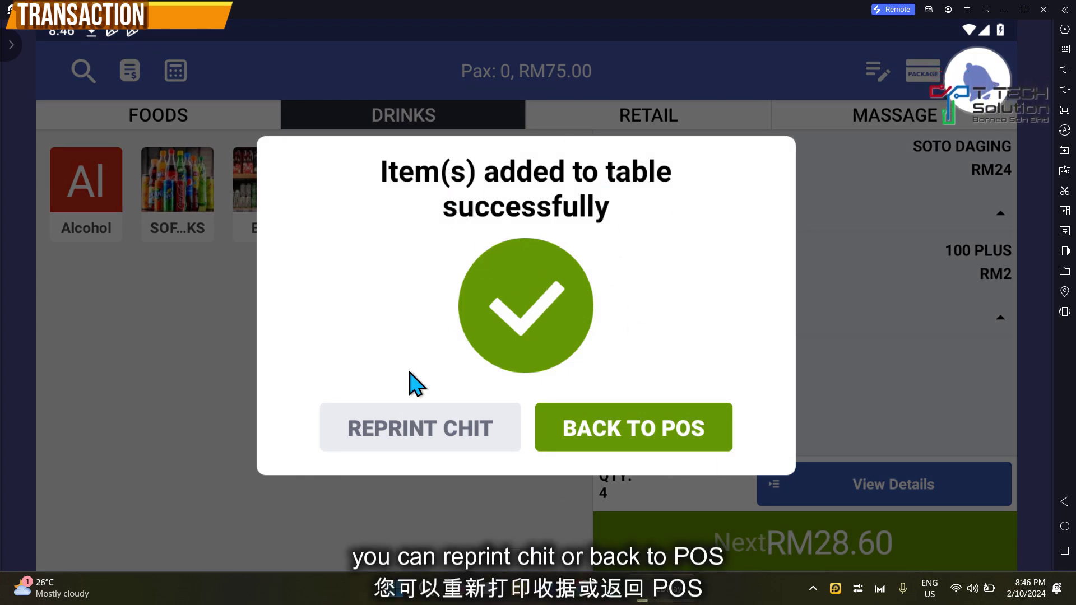
pyautogui.click(643, 437)
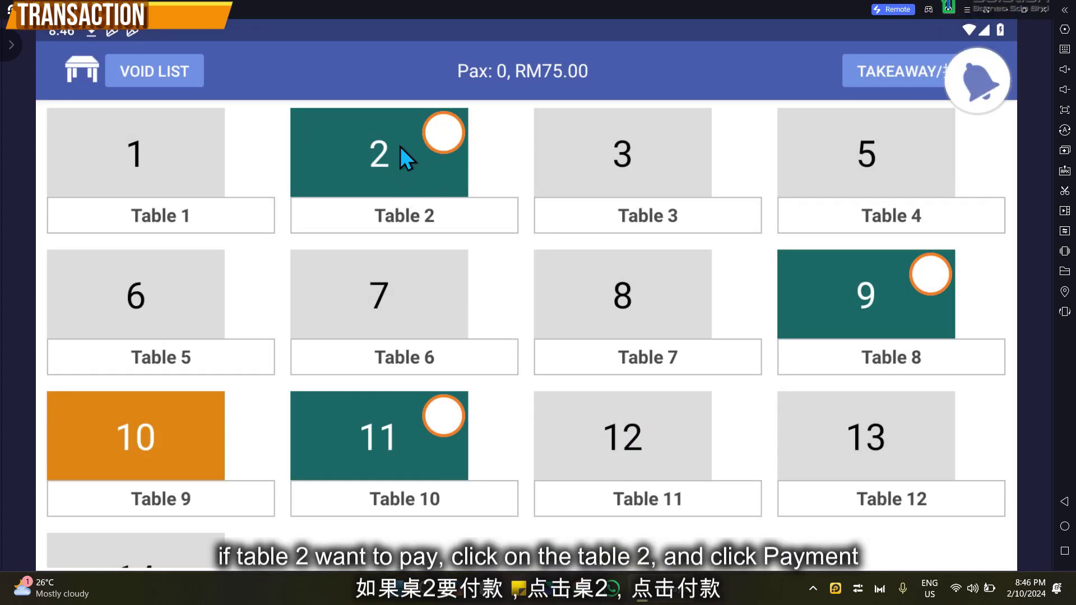
pyautogui.click(356, 166)
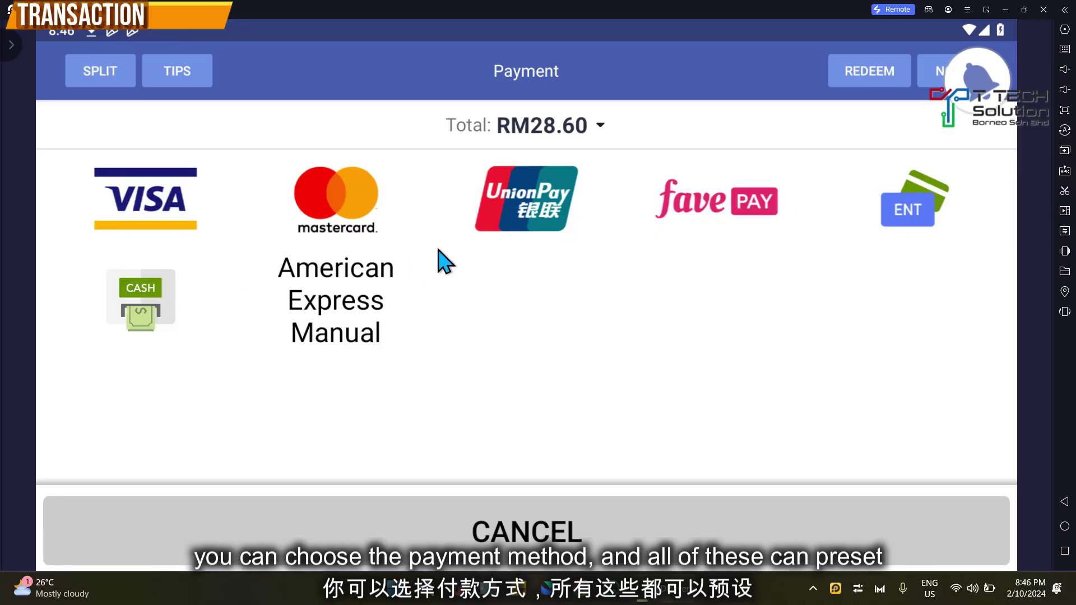
# Step: Pay Table 2 with RM50 cash, confirming RM21.40 change
pyautogui.click(166, 304)
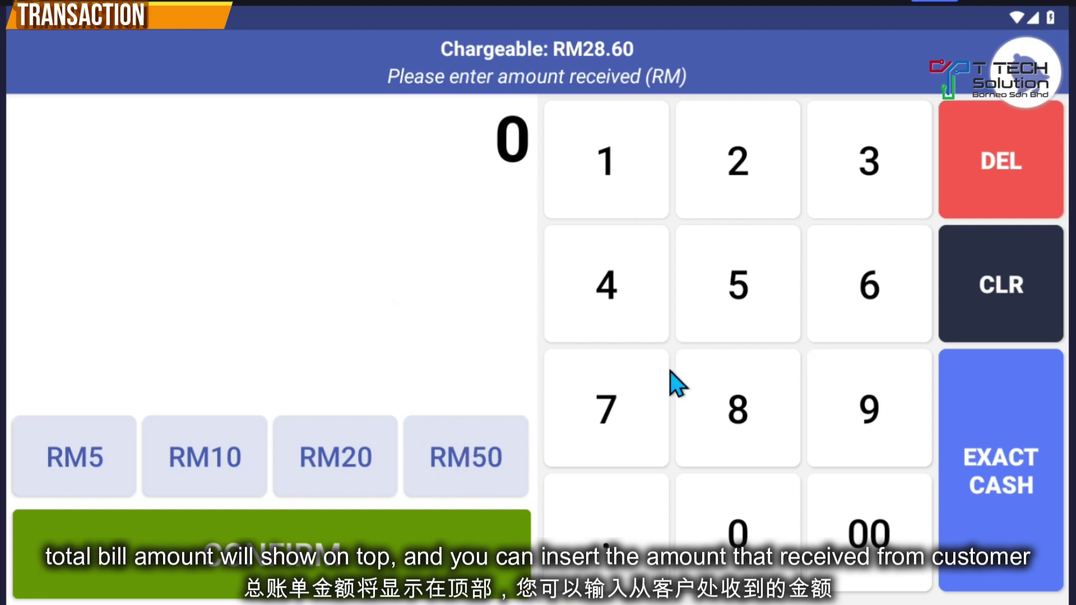
pyautogui.click(723, 305)
pyautogui.click(721, 521)
pyautogui.click(383, 556)
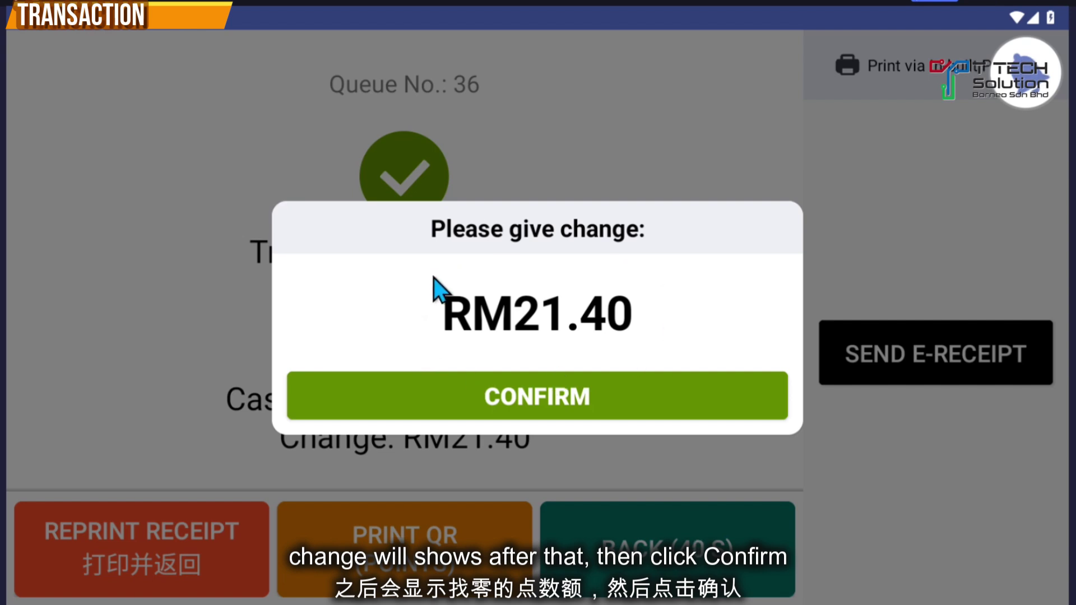
pyautogui.click(569, 394)
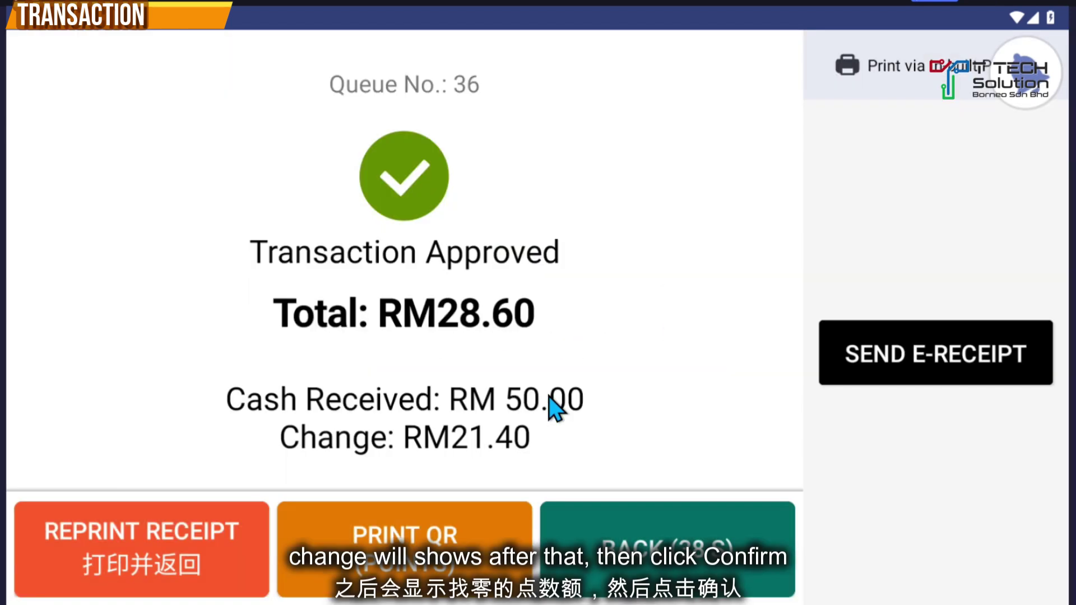
pyautogui.click(634, 564)
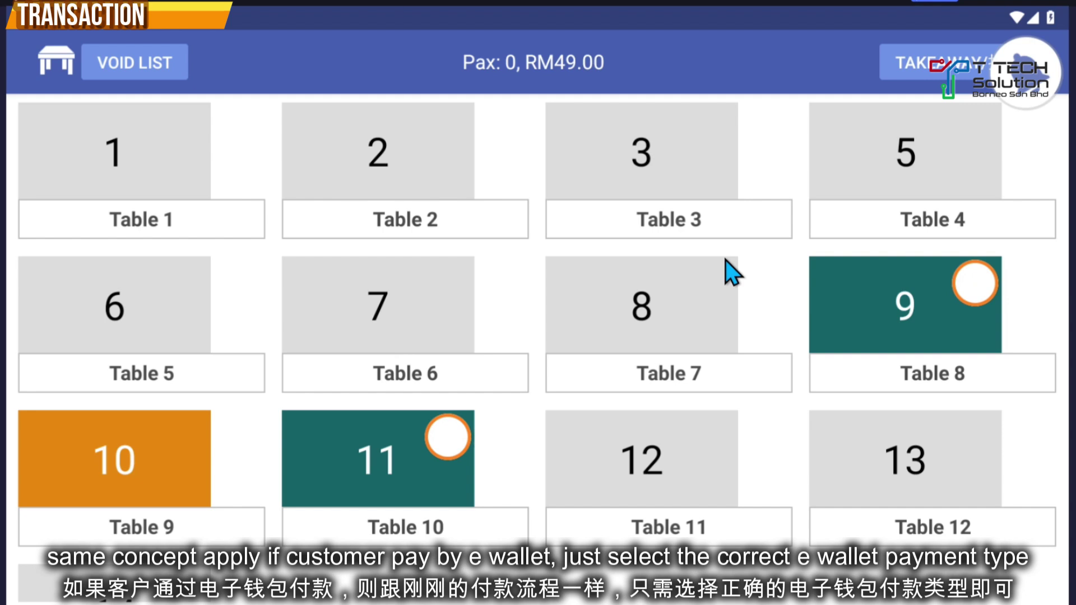
# Step: Pay Table 9's RM8.80 NASI GORENG IKAN MASIN bill by Mastercard
pyautogui.click(881, 298)
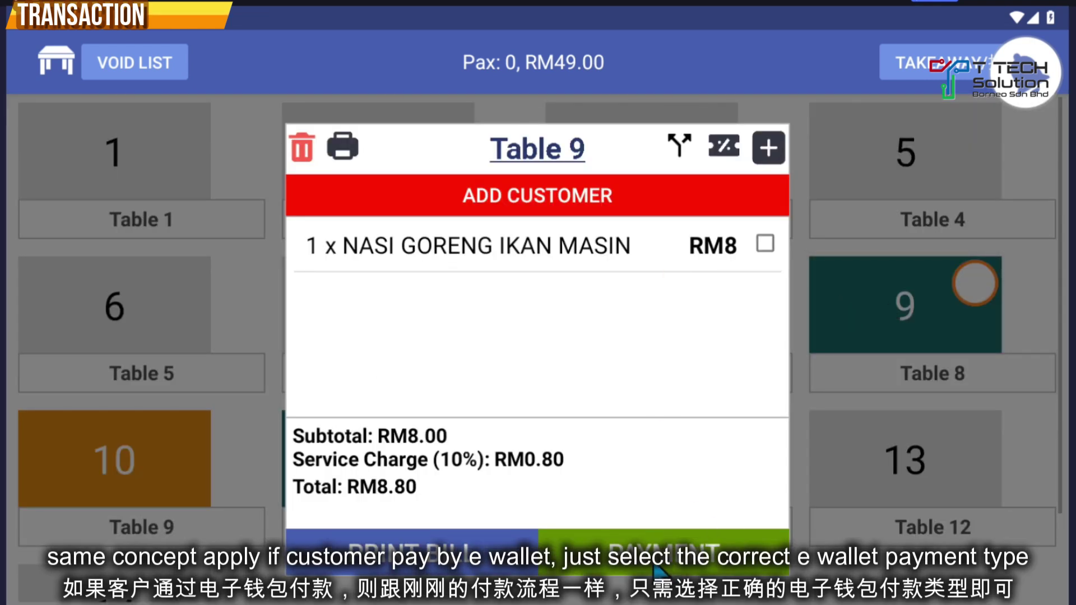
pyautogui.click(670, 568)
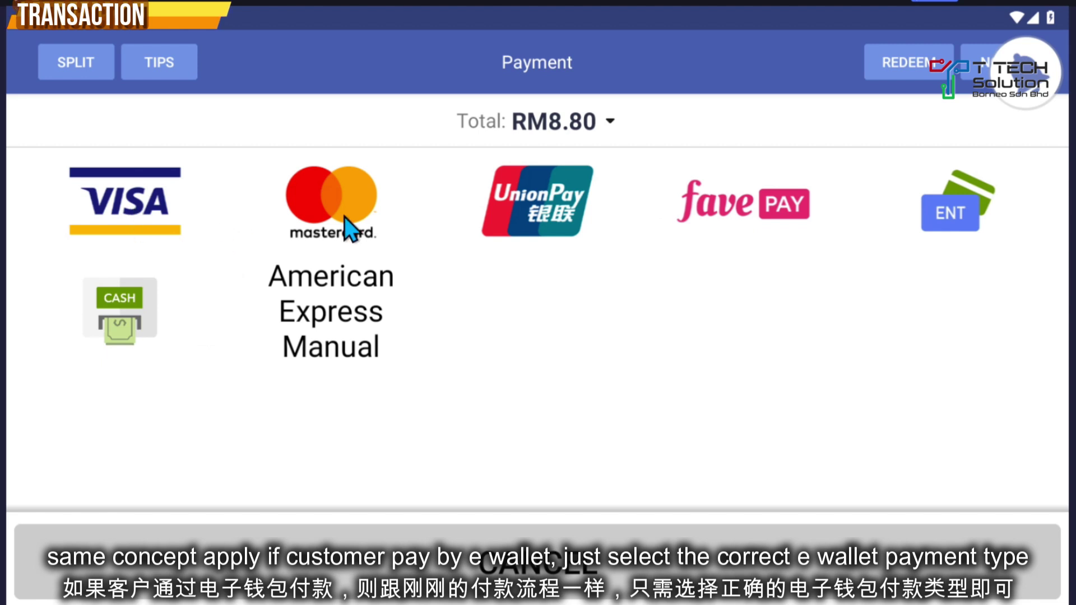
pyautogui.click(332, 201)
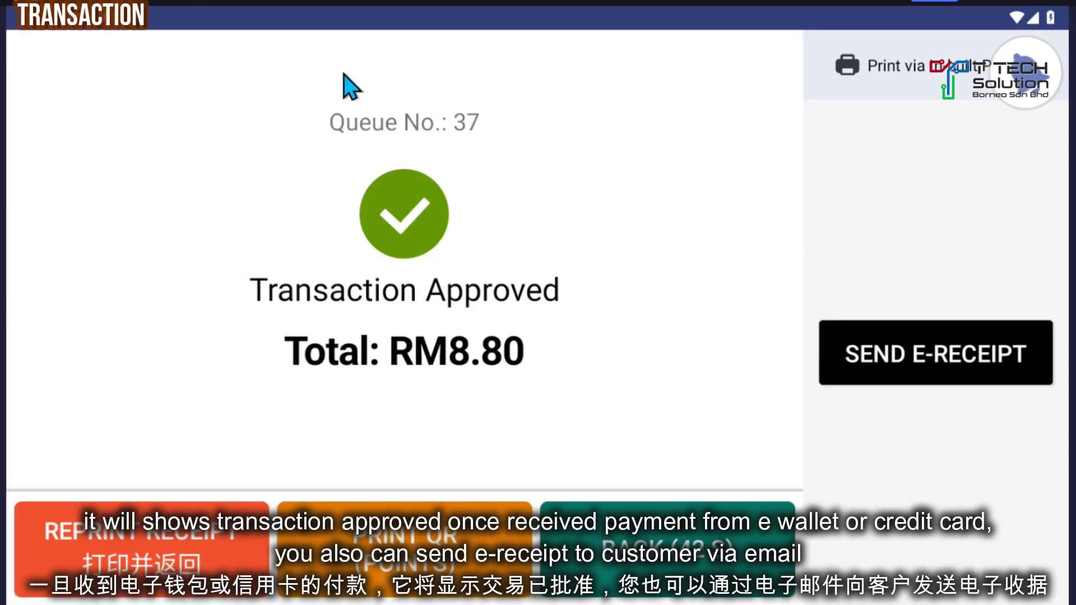
# Step: Begin an e-receipt to the customer's e-mail, then start a new takeaway order
pyautogui.click(938, 362)
pyautogui.click(453, 336)
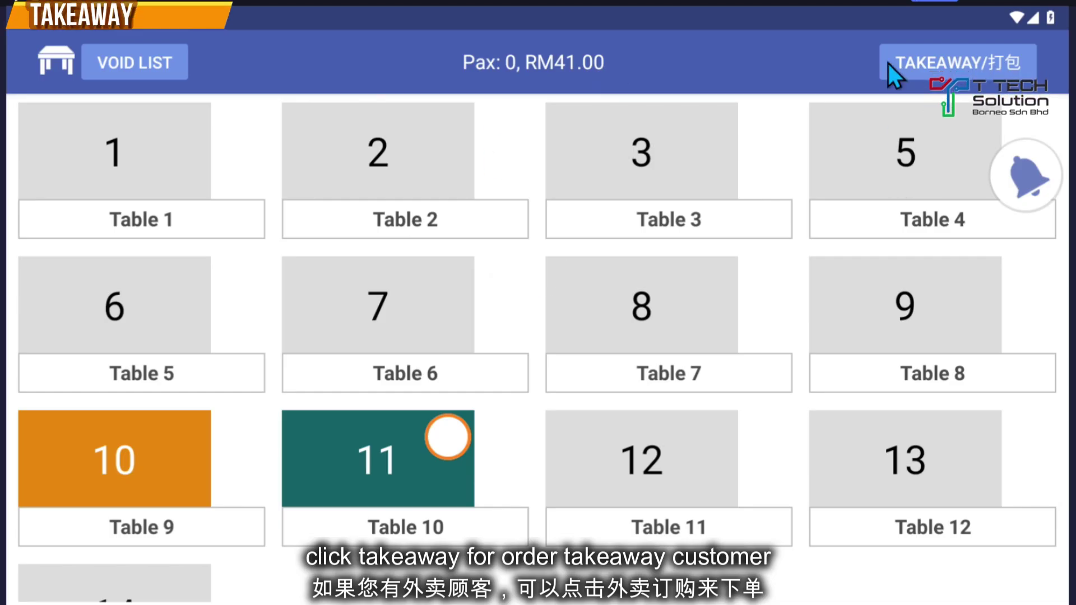
pyautogui.click(949, 62)
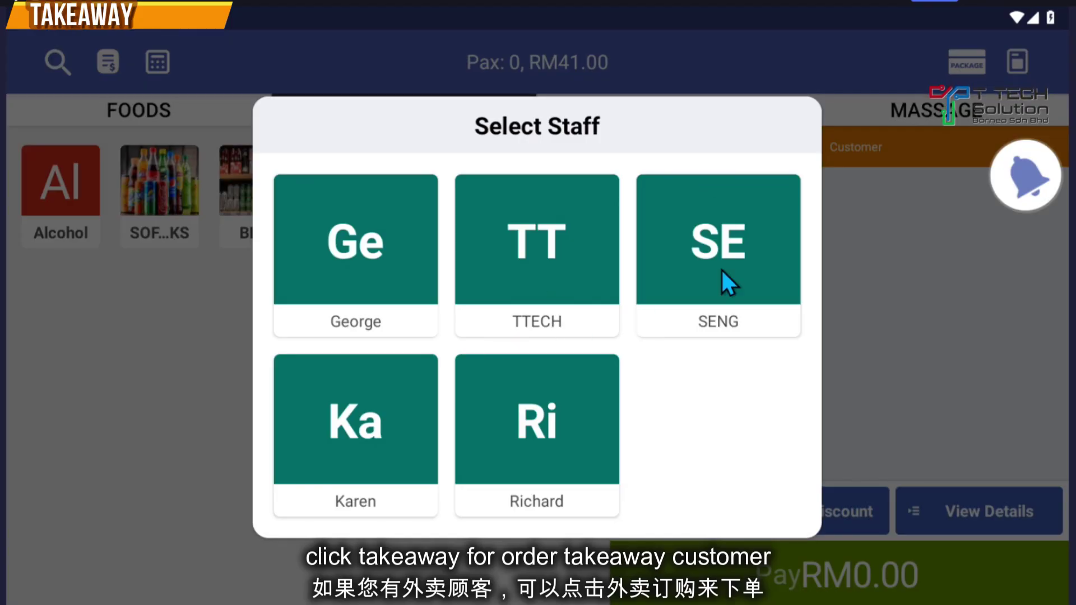
# Step: Add an open item 'Ice' priced RM1 to staff SENG's takeaway order
pyautogui.click(687, 249)
pyautogui.click(670, 110)
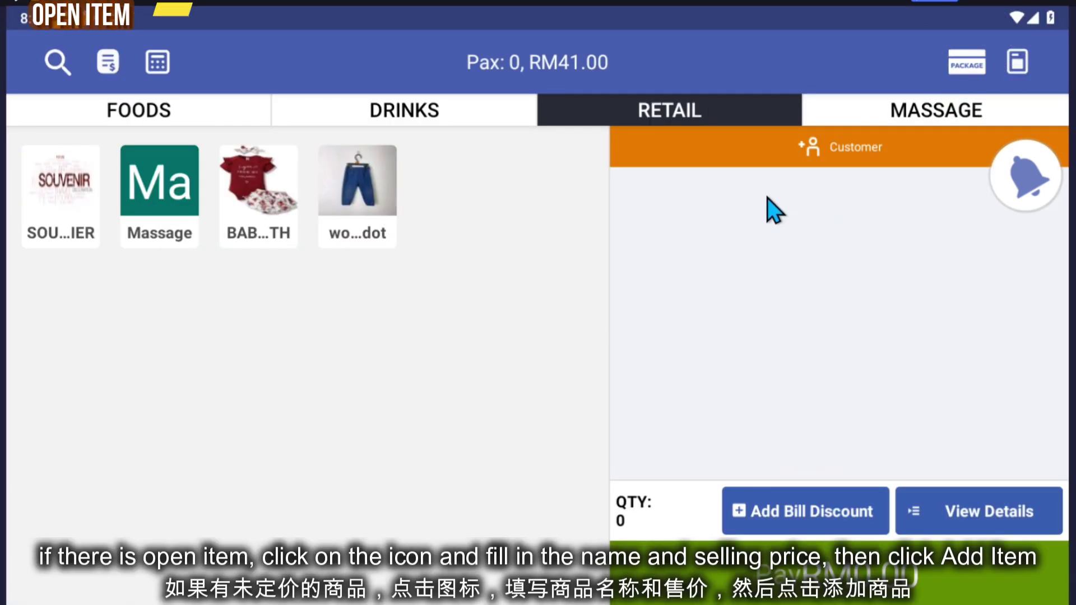
pyautogui.click(1018, 61)
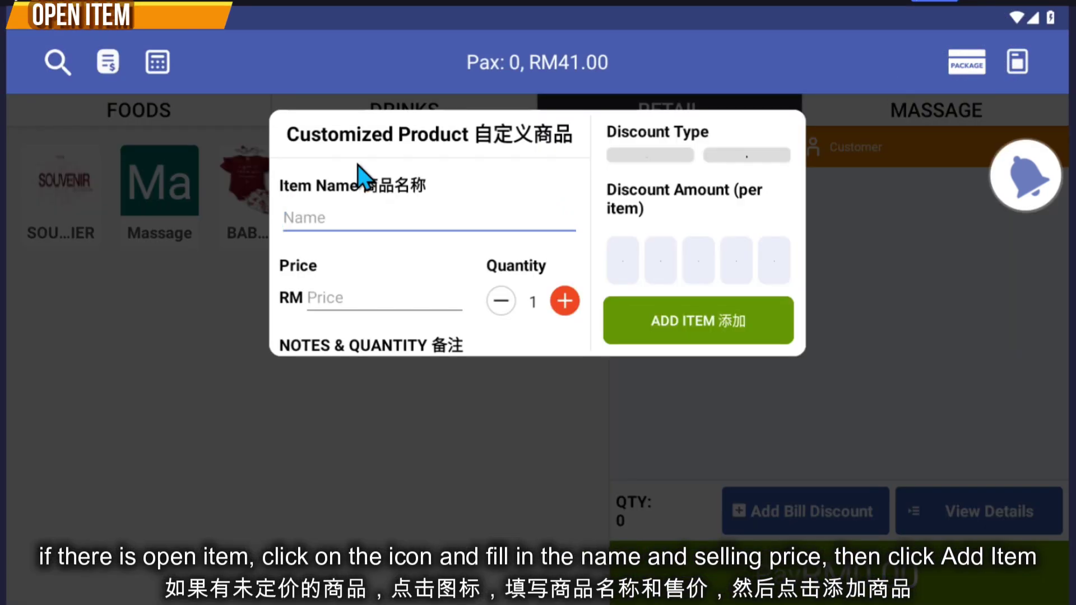
pyautogui.click(359, 301)
pyautogui.write('1')
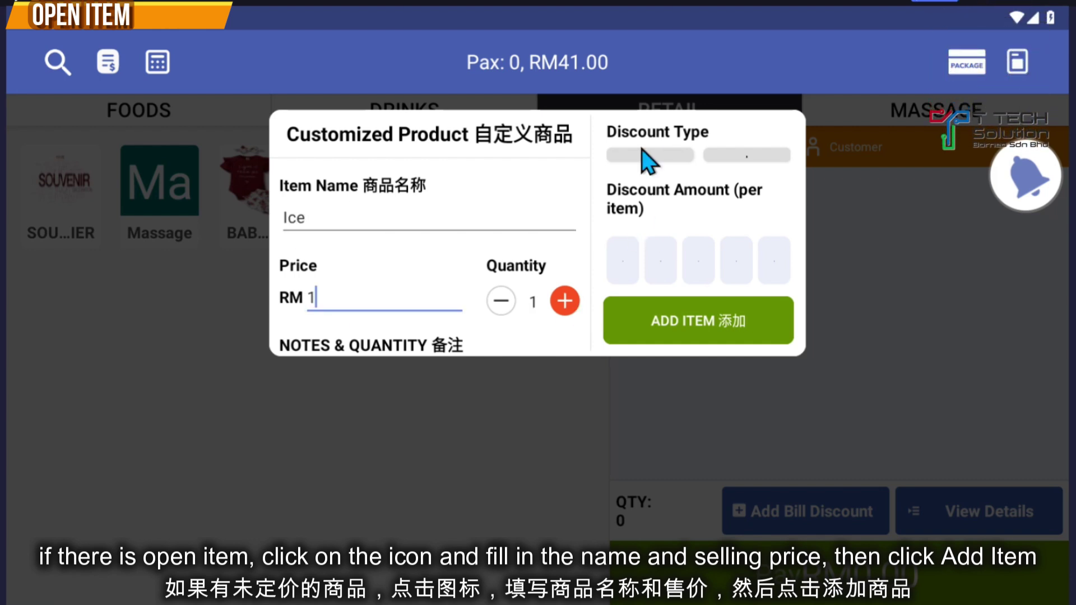
pyautogui.click(717, 324)
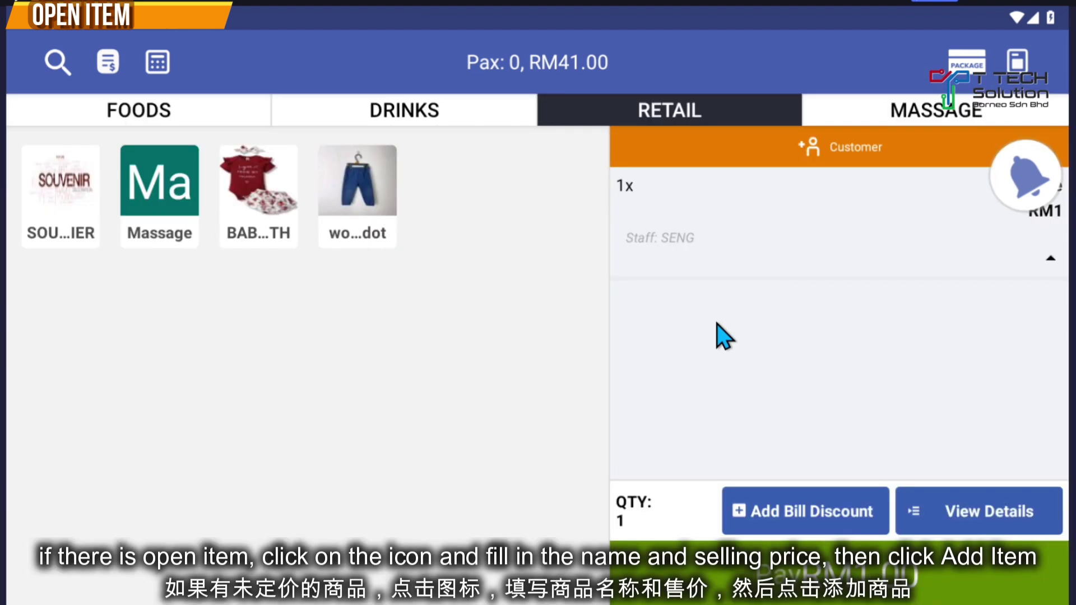
pyautogui.moveTo(1026, 179); pyautogui.dragTo(1009, 331)
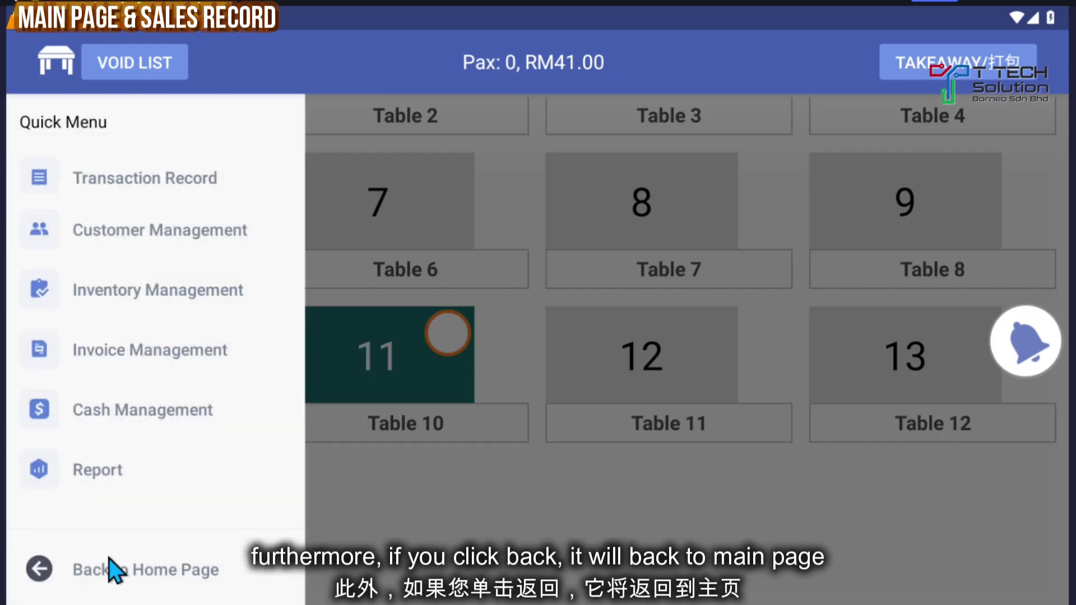
# Step: Review the Ice, NASI GORENG IKAN MASIN, SOTO DAGING and NASI GORENG AYAM transaction receipts
pyautogui.click(132, 568)
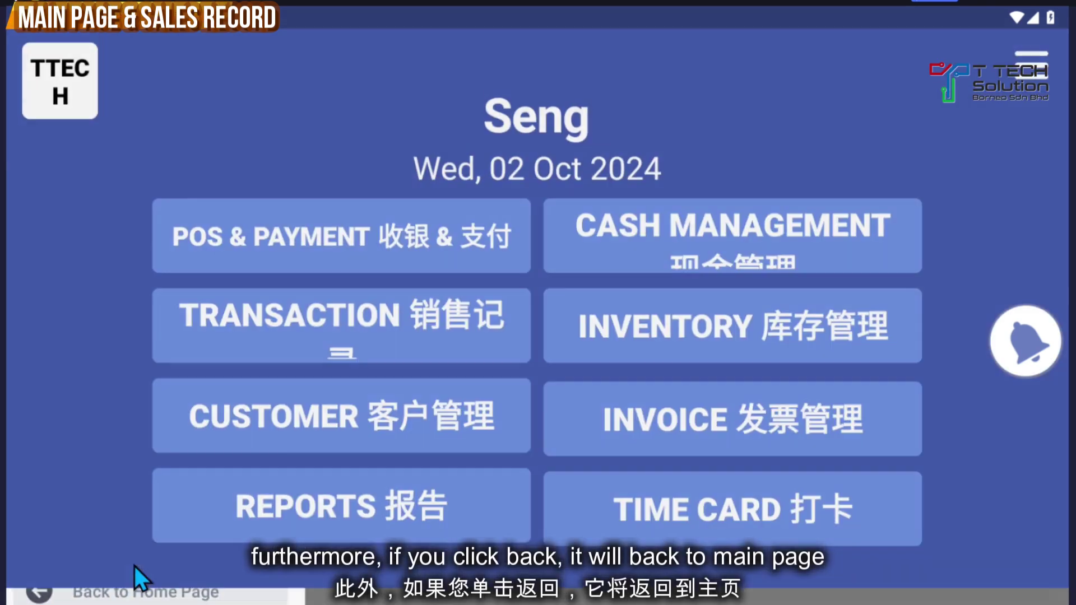
pyautogui.click(348, 332)
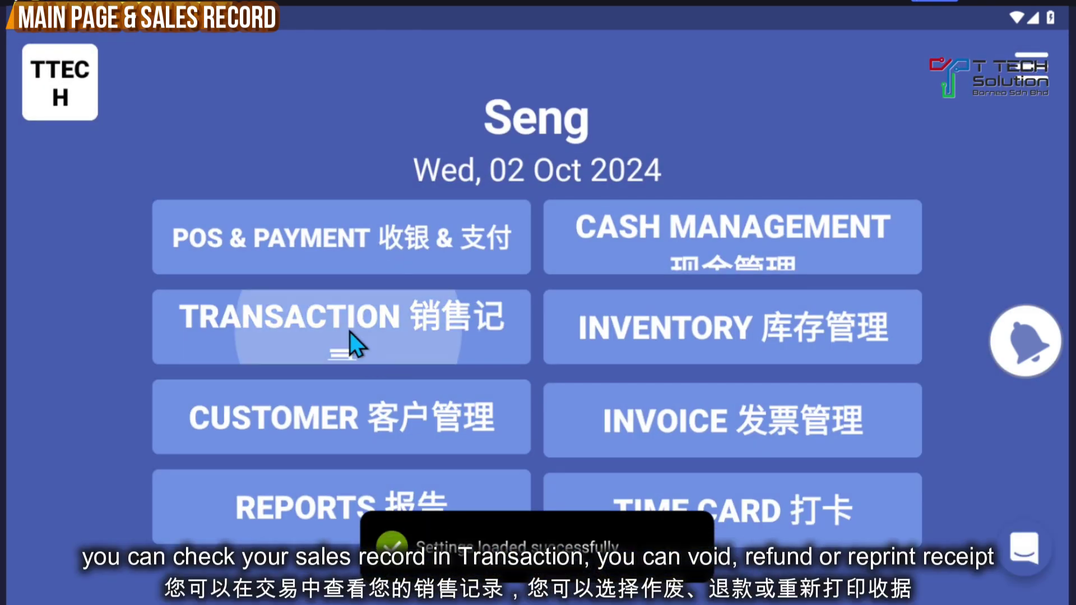
pyautogui.click(101, 143)
pyautogui.click(78, 227)
pyautogui.click(73, 317)
pyautogui.click(70, 422)
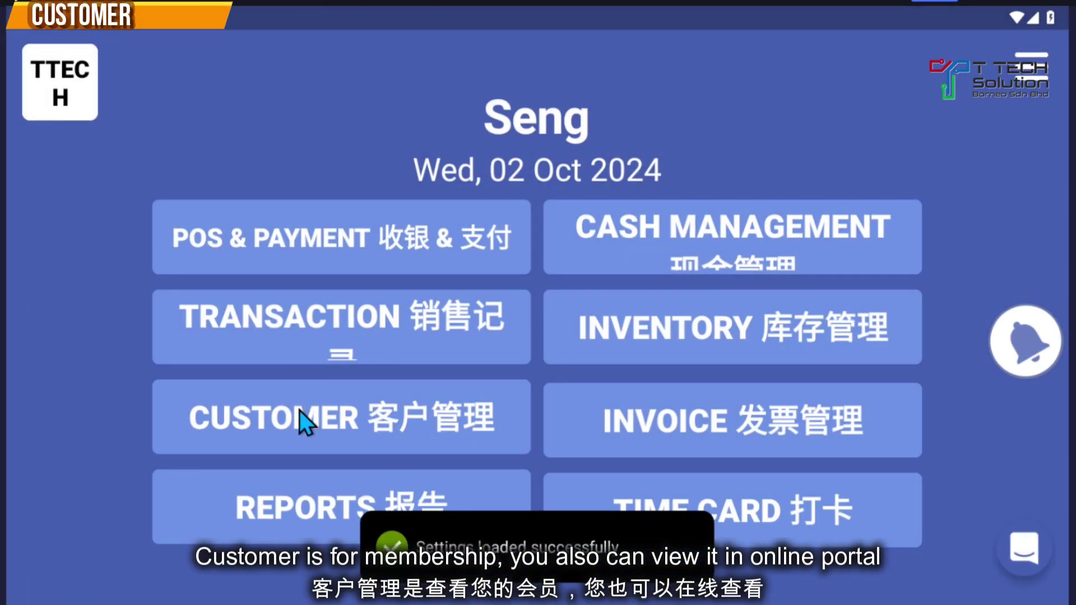
# Step: Go through Reports to Inventory and bring up the Stock Take form
pyautogui.click(304, 512)
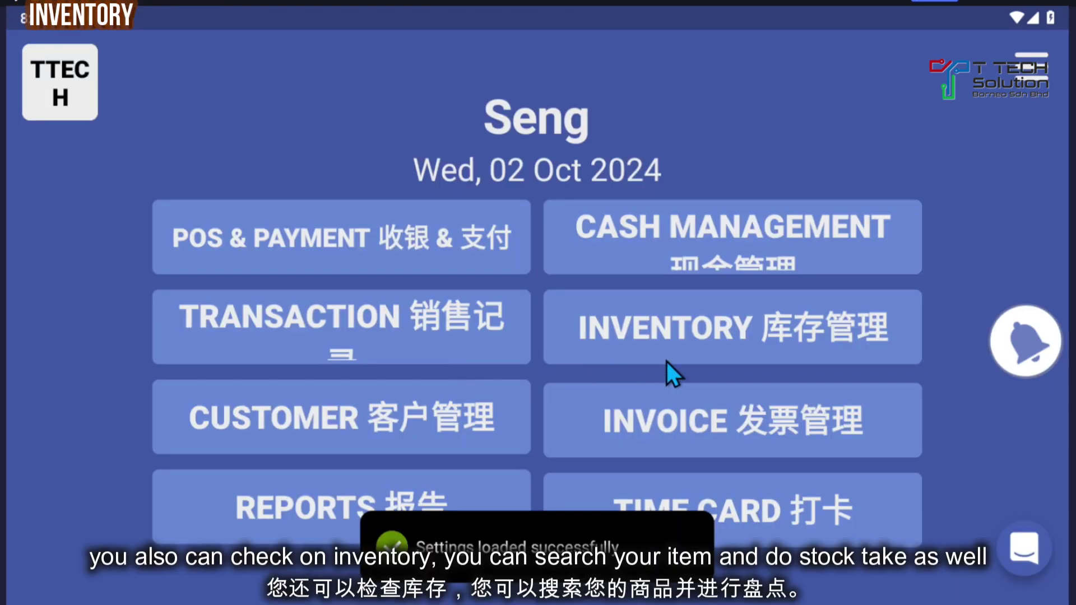
pyautogui.click(731, 334)
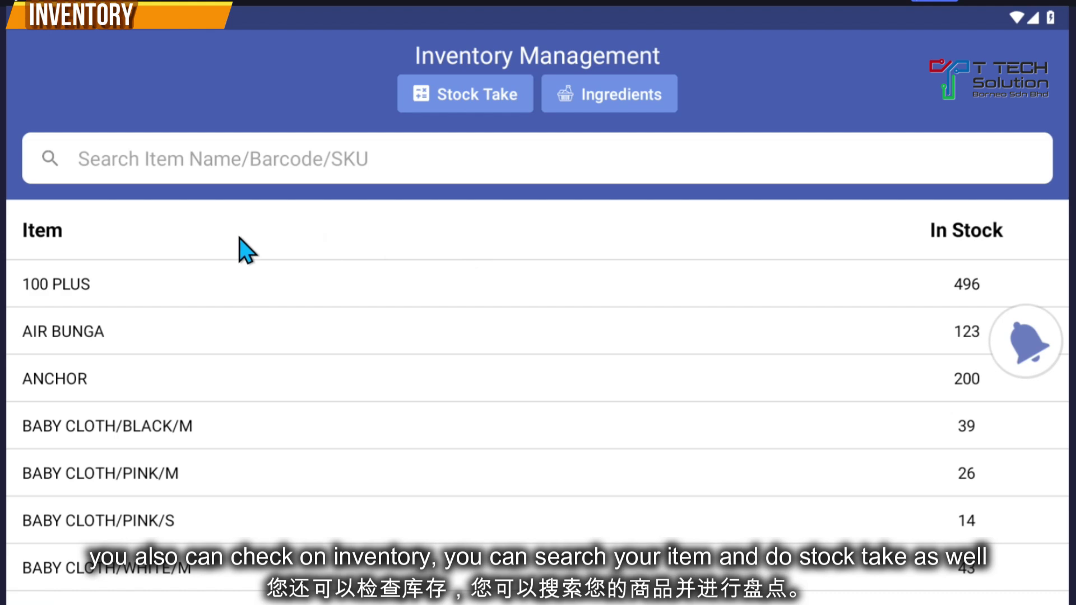
pyautogui.scroll(-5, 392, 359)
pyautogui.scroll(5, 339, 312)
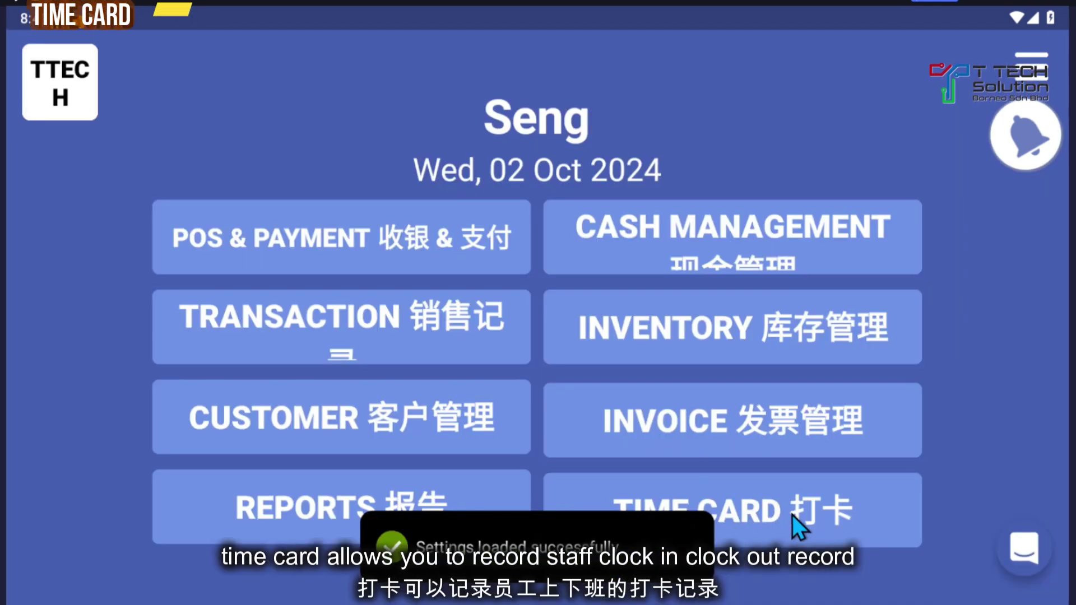
# Step: Clock the staff member in on the time card
pyautogui.click(792, 515)
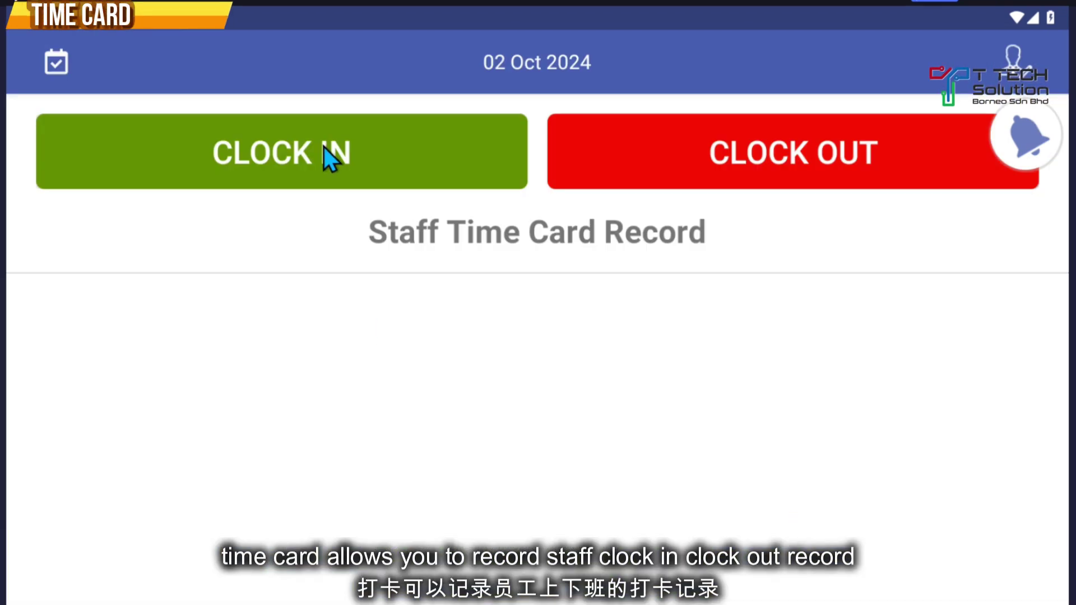
pyautogui.click(390, 141)
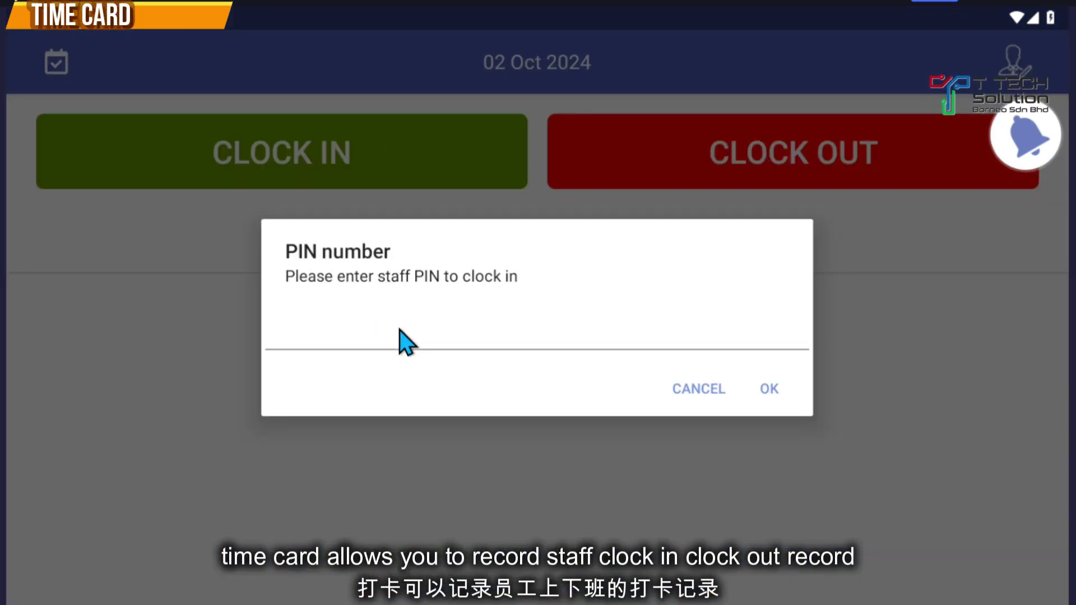
pyautogui.press('Return')
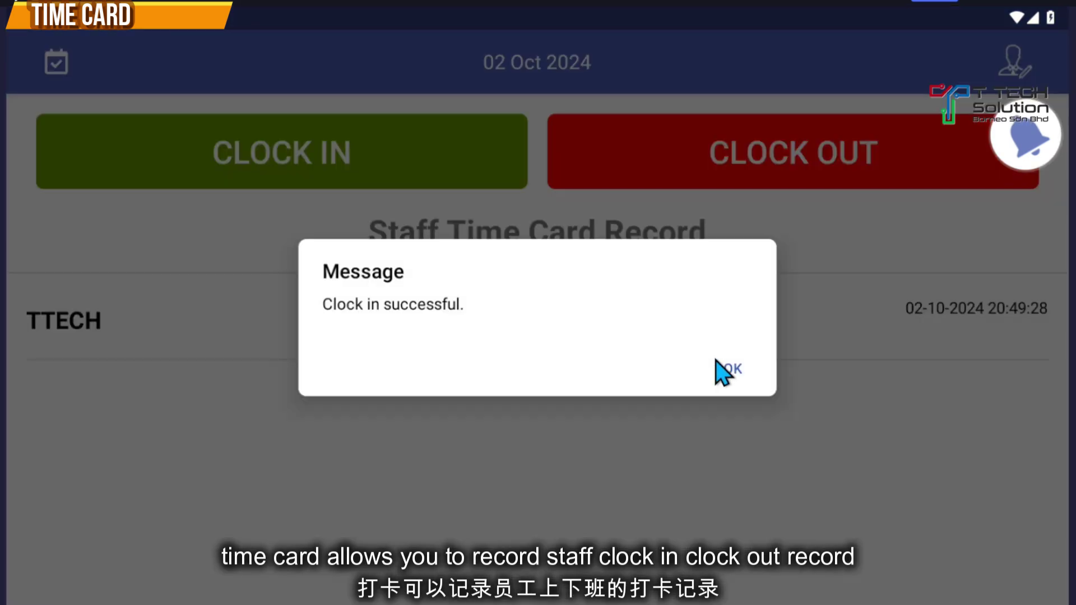
pyautogui.click(733, 369)
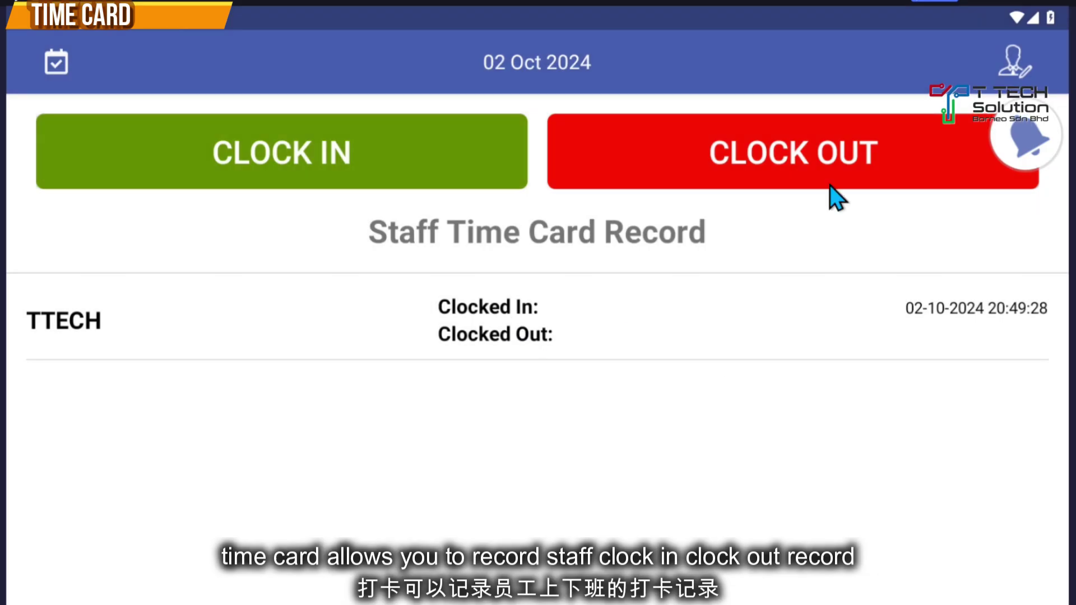
# Step: Clock the staff member out with their PIN
pyautogui.click(707, 161)
pyautogui.click(529, 351)
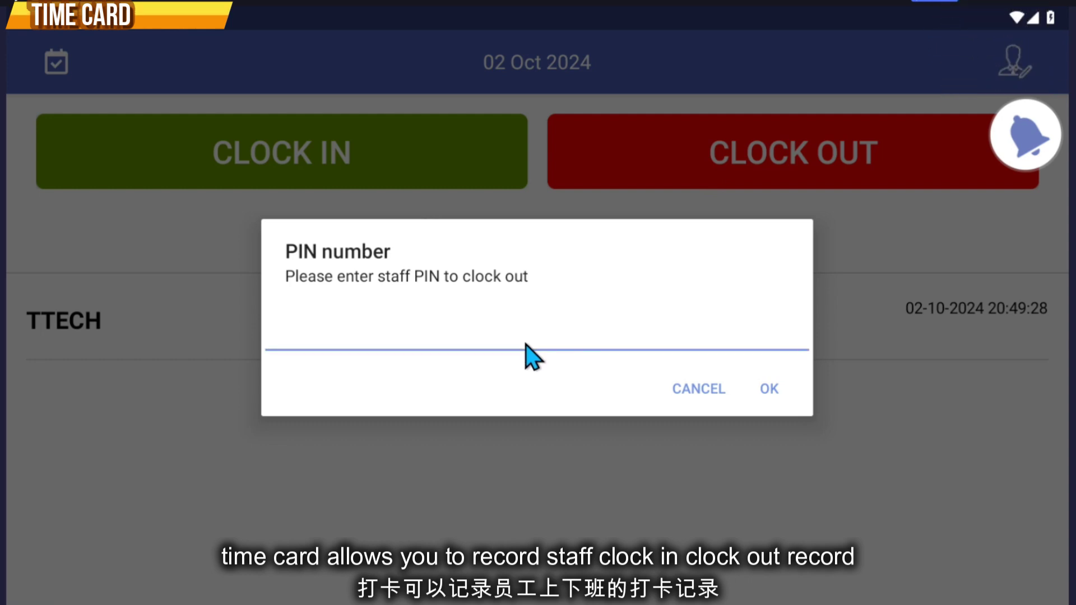
pyautogui.write('0000')
pyautogui.click(769, 389)
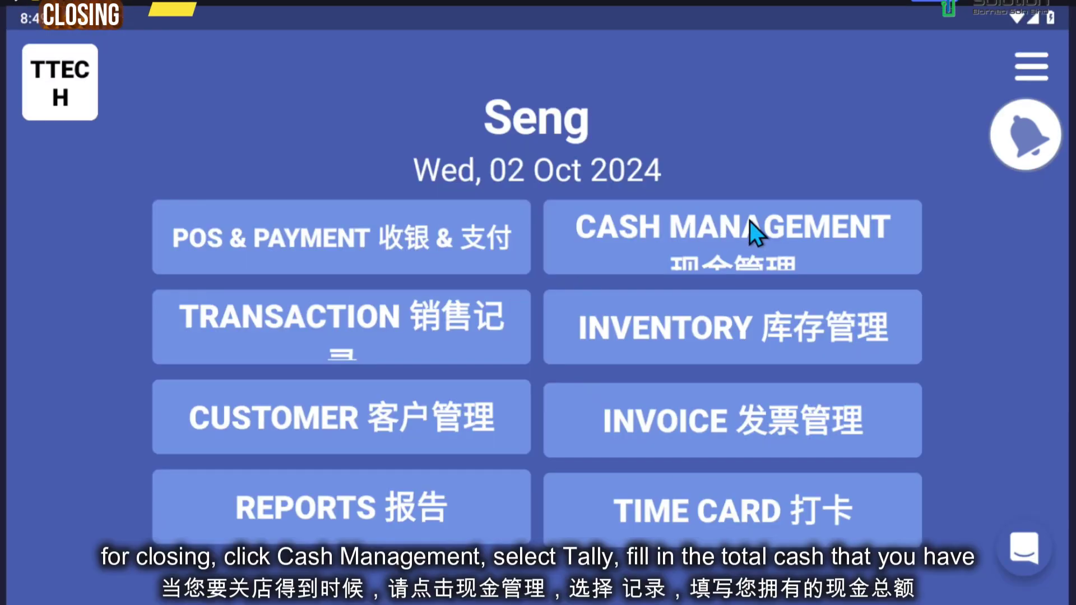
# Step: Record a closing cash tally of RM 180 counted cash after entering the staff PIN
pyautogui.click(829, 236)
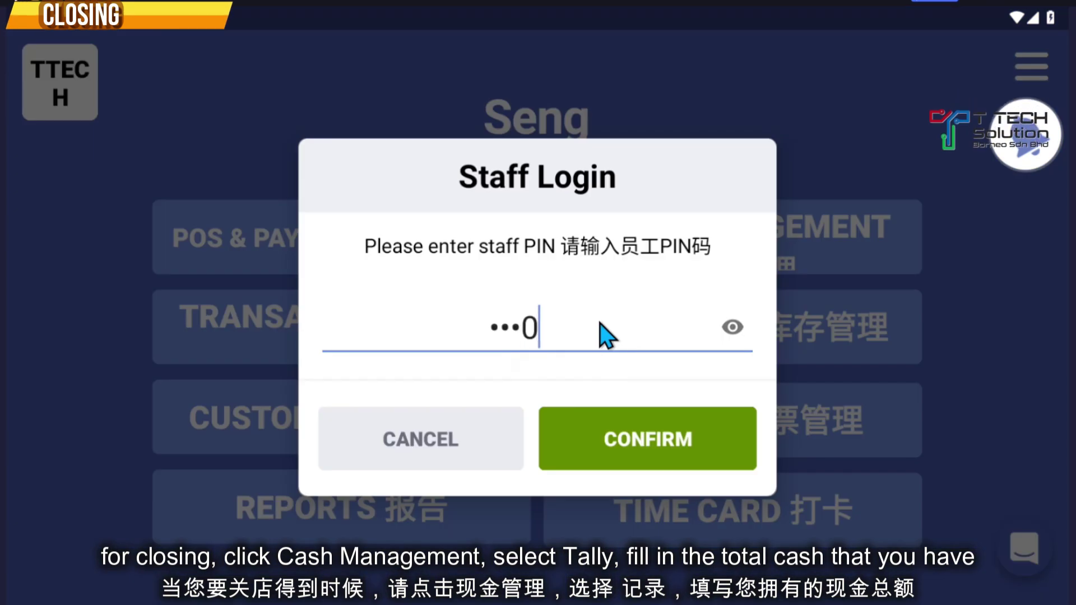
pyautogui.click(647, 442)
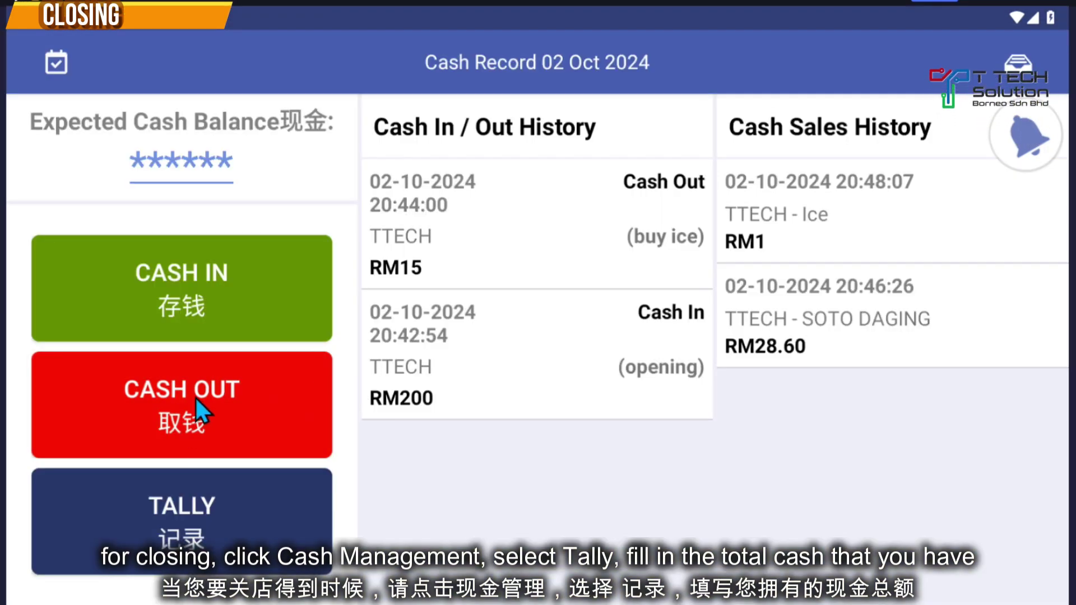
pyautogui.click(202, 513)
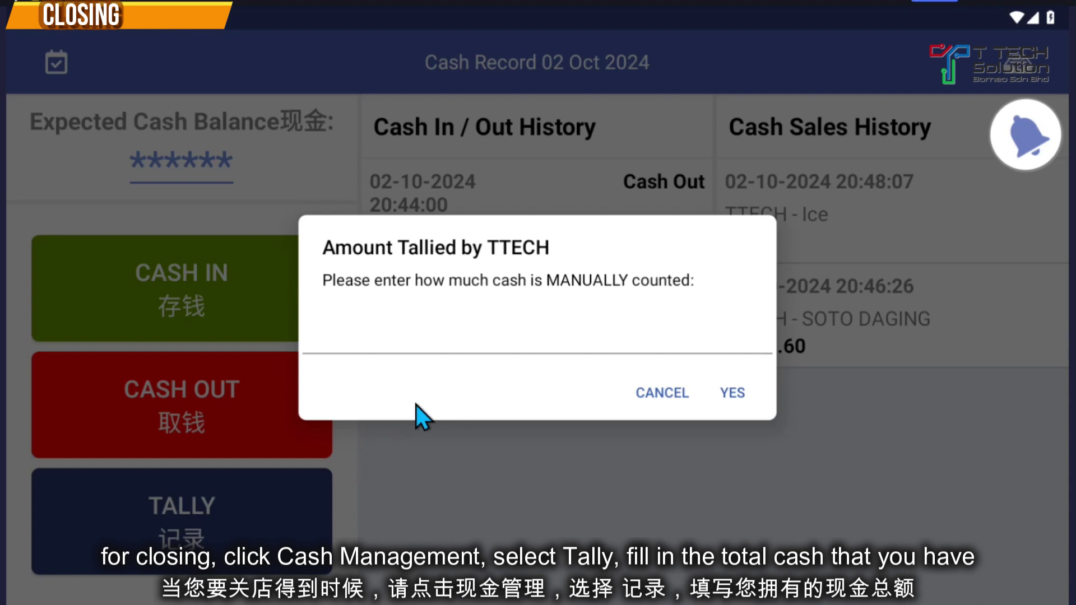
pyautogui.click(428, 350)
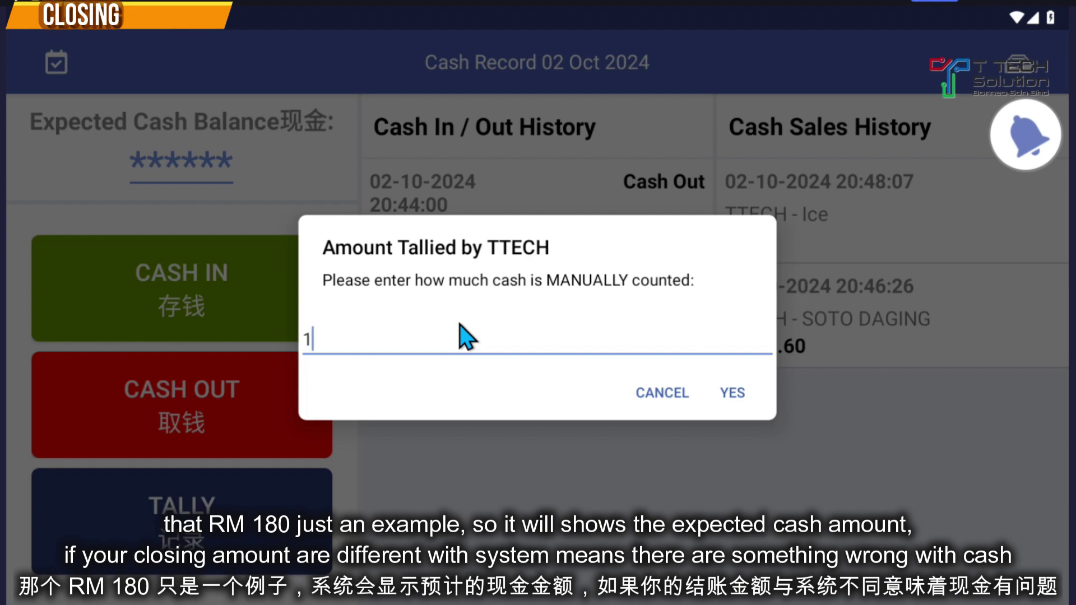
pyautogui.click(730, 393)
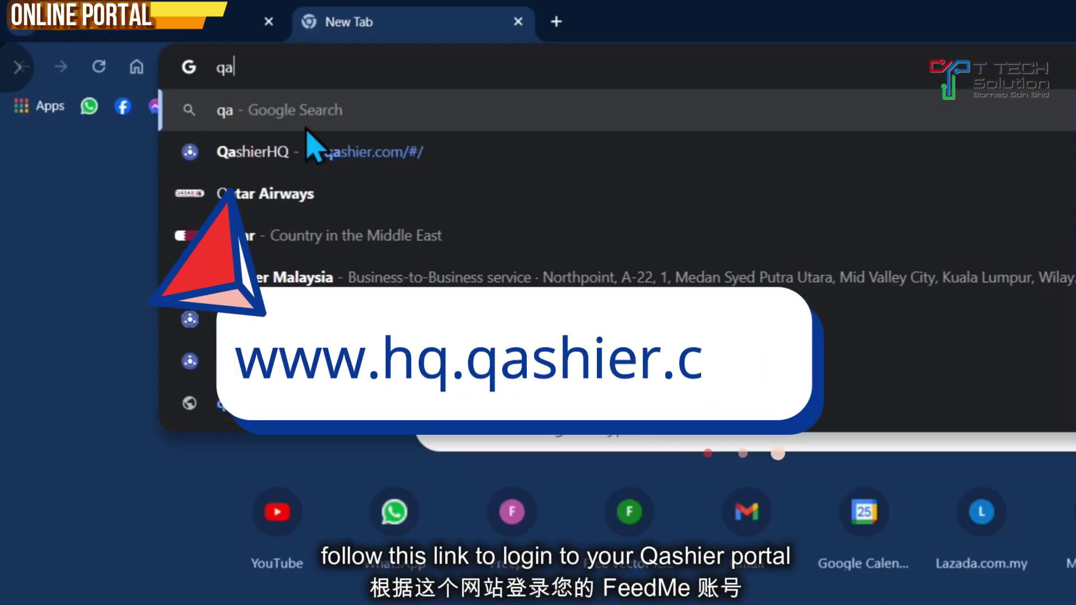
# Step: Load hq.qashier.com and sign in with the first saved account
pyautogui.click(392, 163)
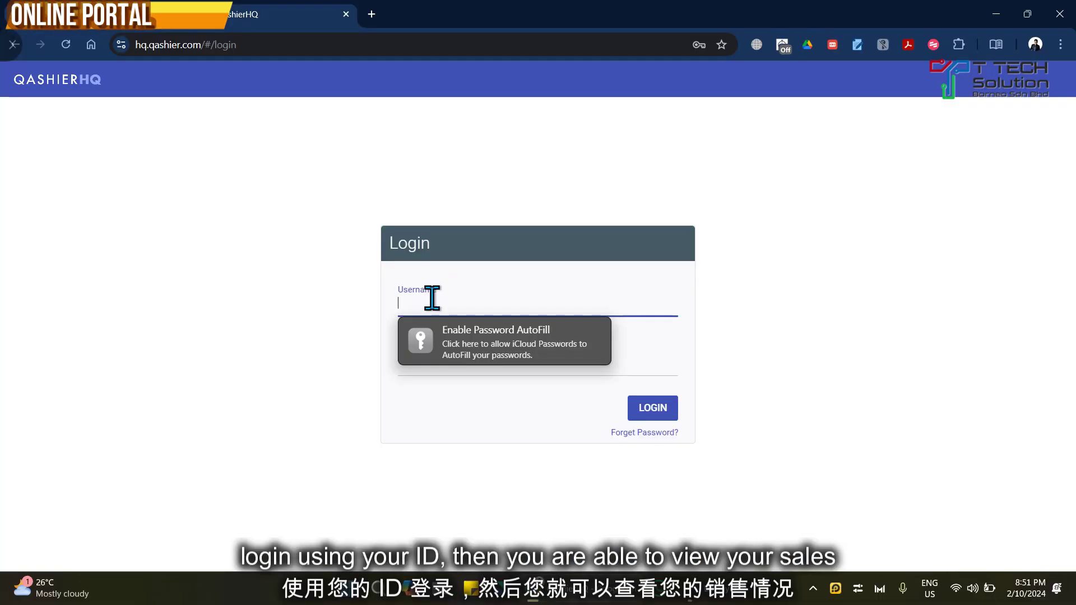
pyautogui.click(432, 297)
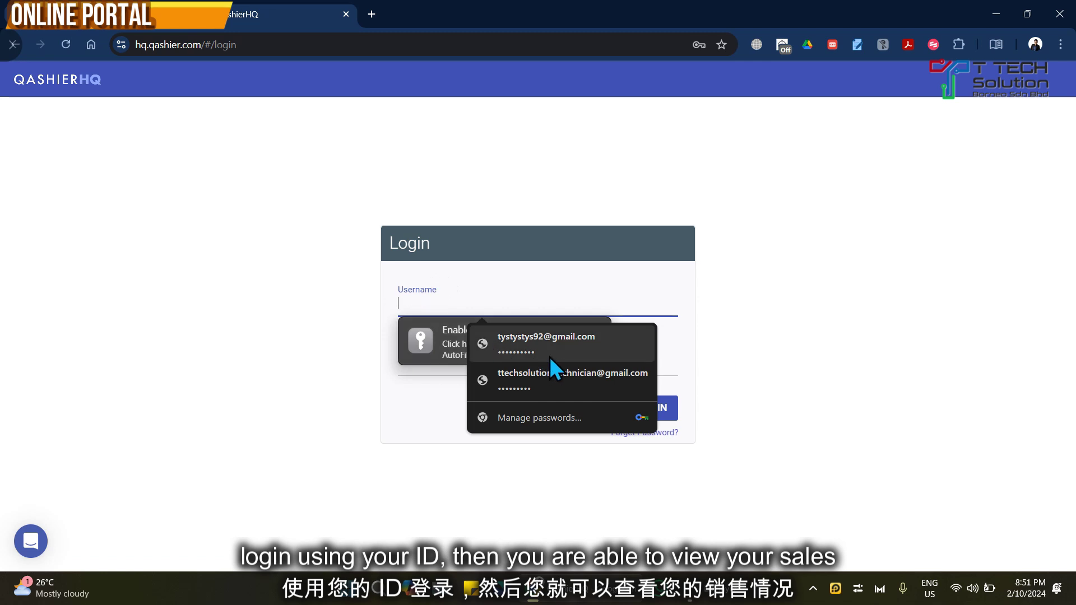
pyautogui.click(550, 358)
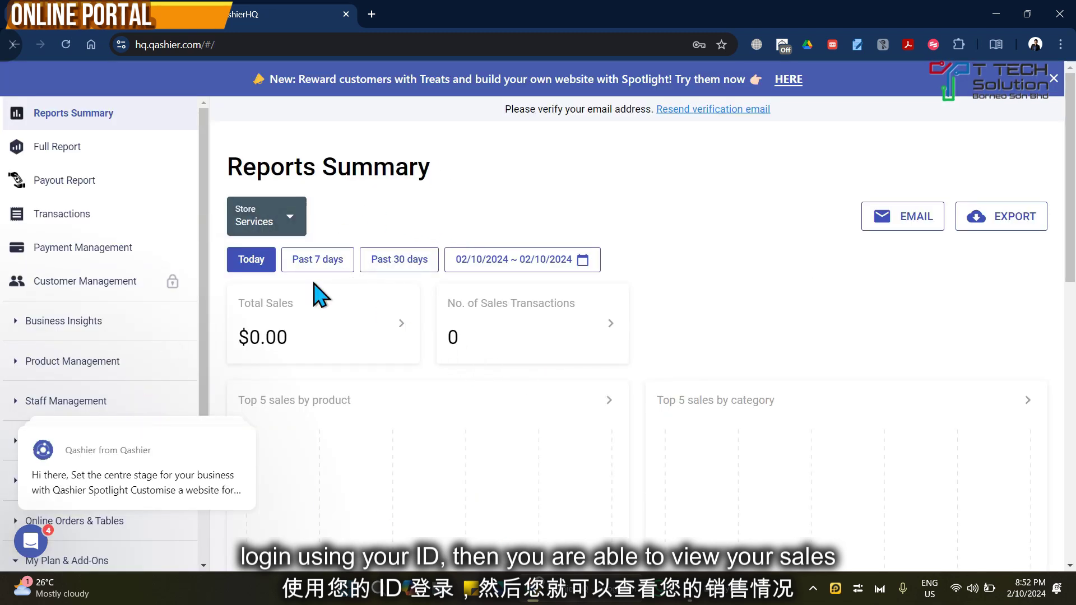
# Step: Keep today's 02/10/2024 range on the Reports Summary and export it
pyautogui.click(529, 265)
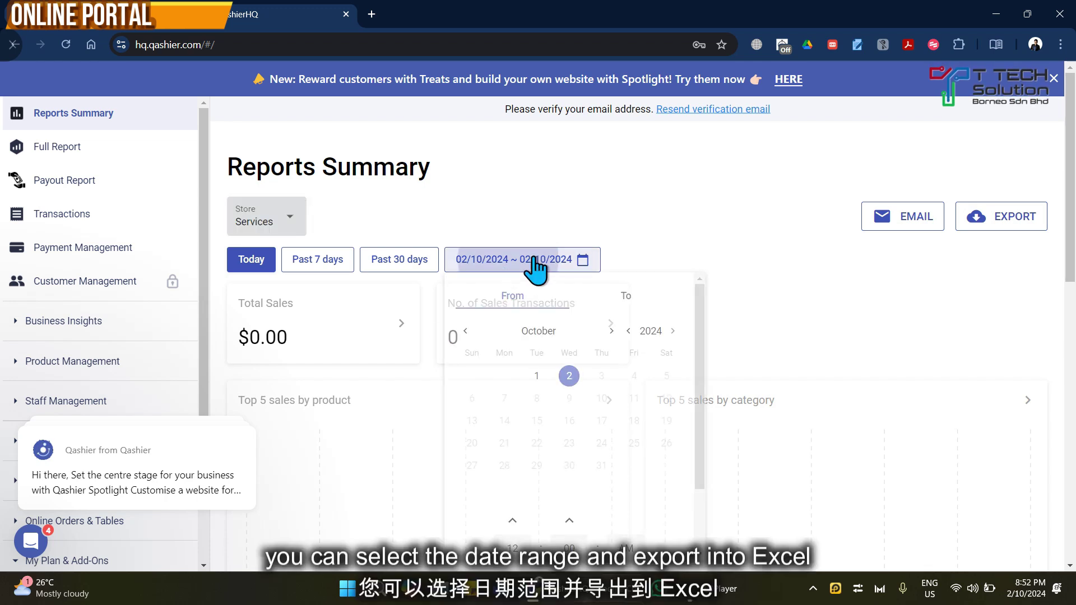
pyautogui.click(395, 263)
pyautogui.click(986, 221)
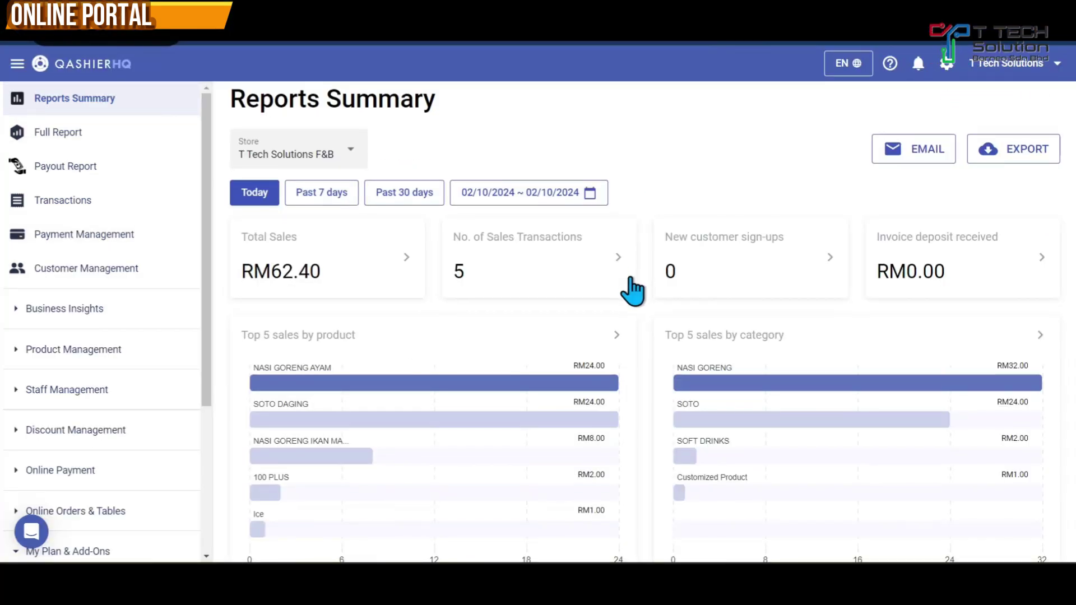
pyautogui.scroll(-8, 629, 288)
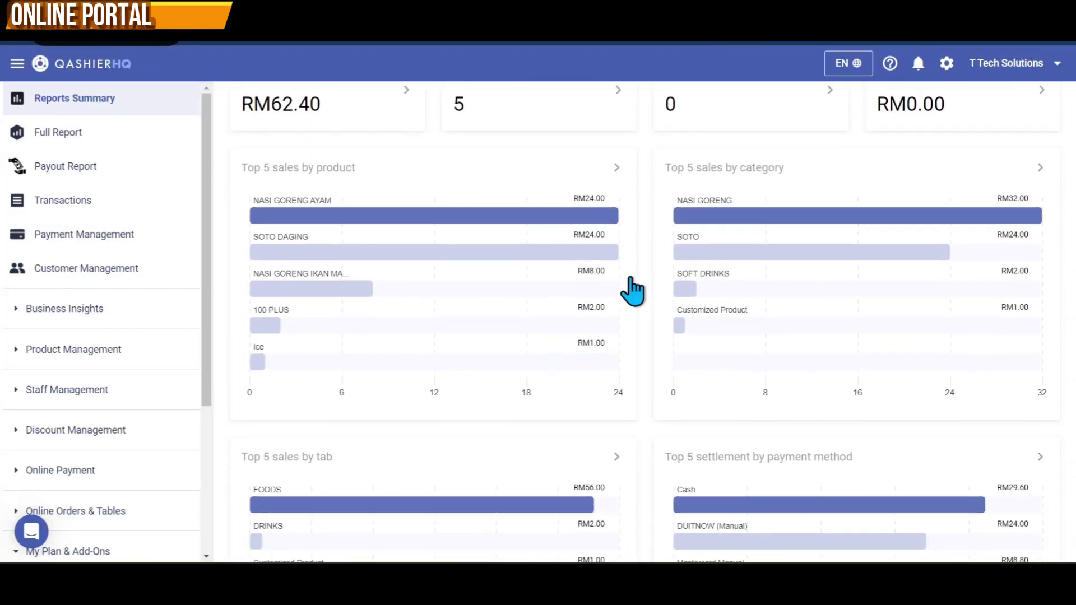
pyautogui.scroll(-3, 632, 289)
pyautogui.scroll(10, 627, 288)
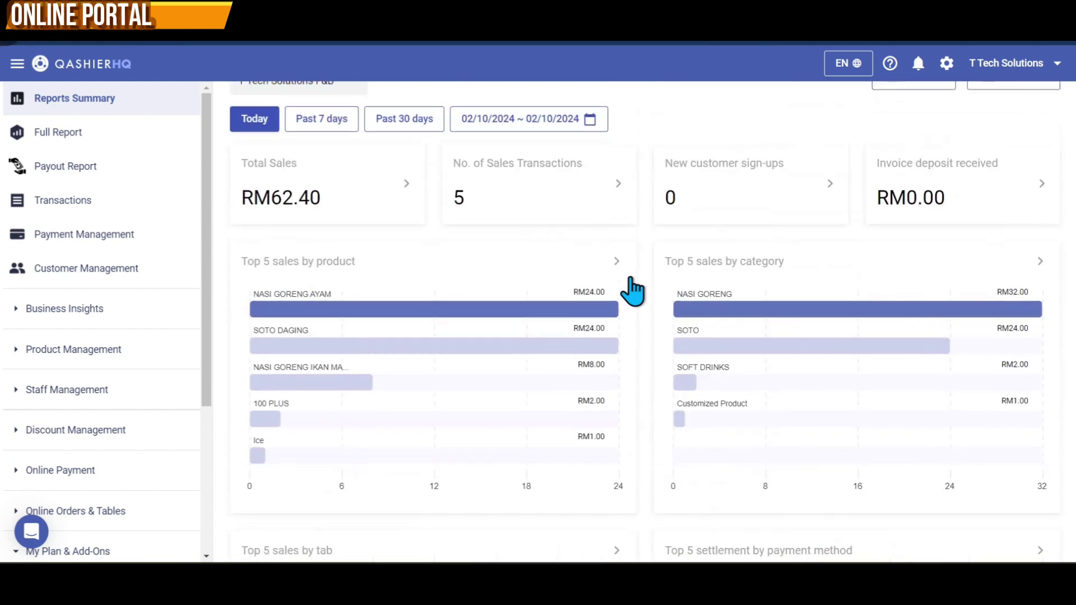
pyautogui.click(113, 142)
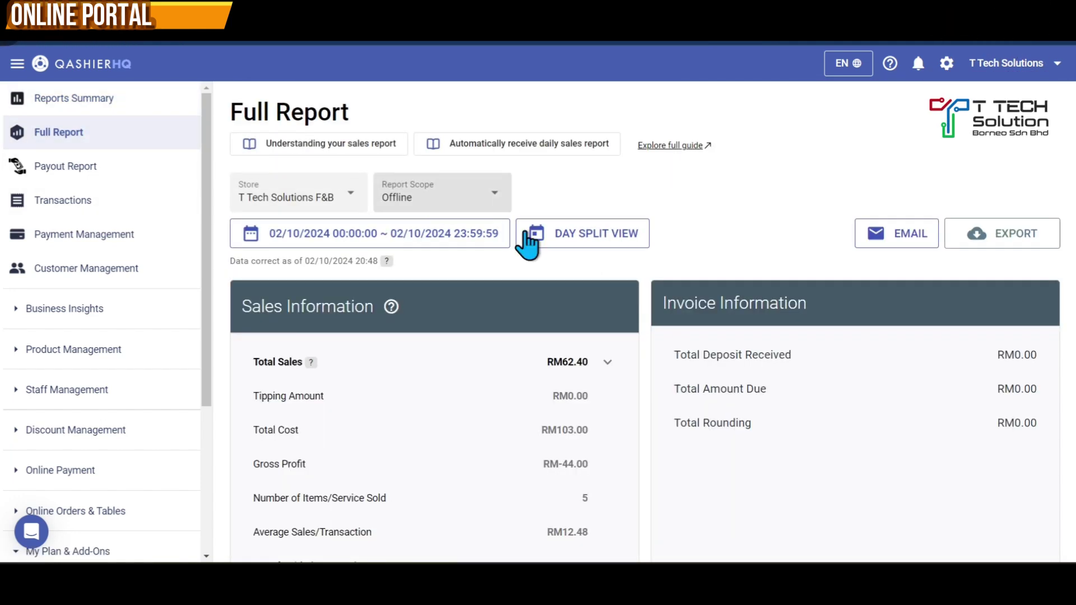
pyautogui.scroll(-5, 675, 264)
pyautogui.scroll(-8, 675, 262)
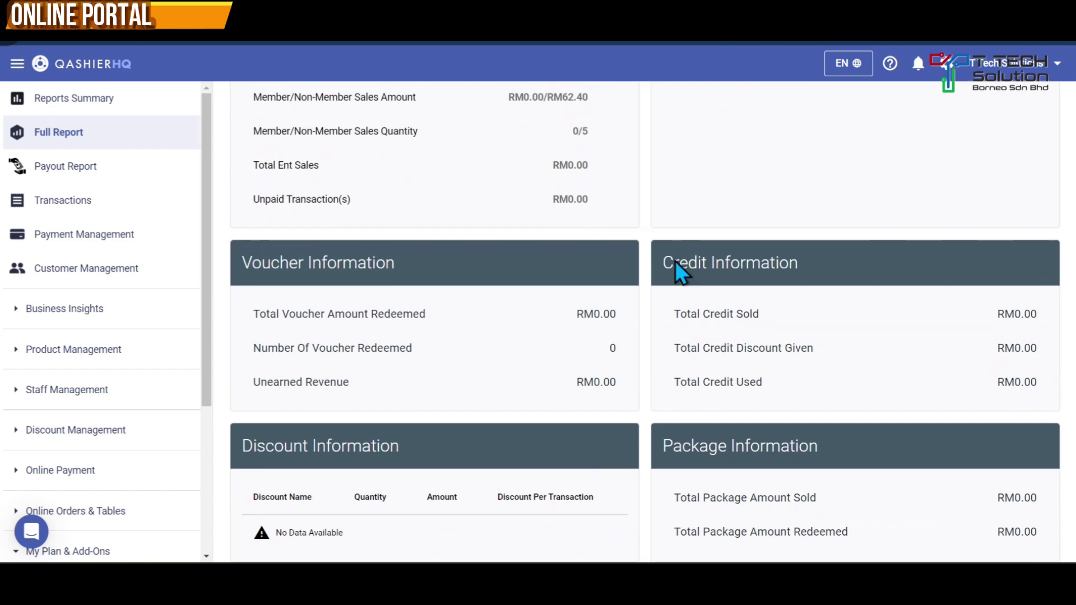
pyautogui.scroll(-15, 665, 287)
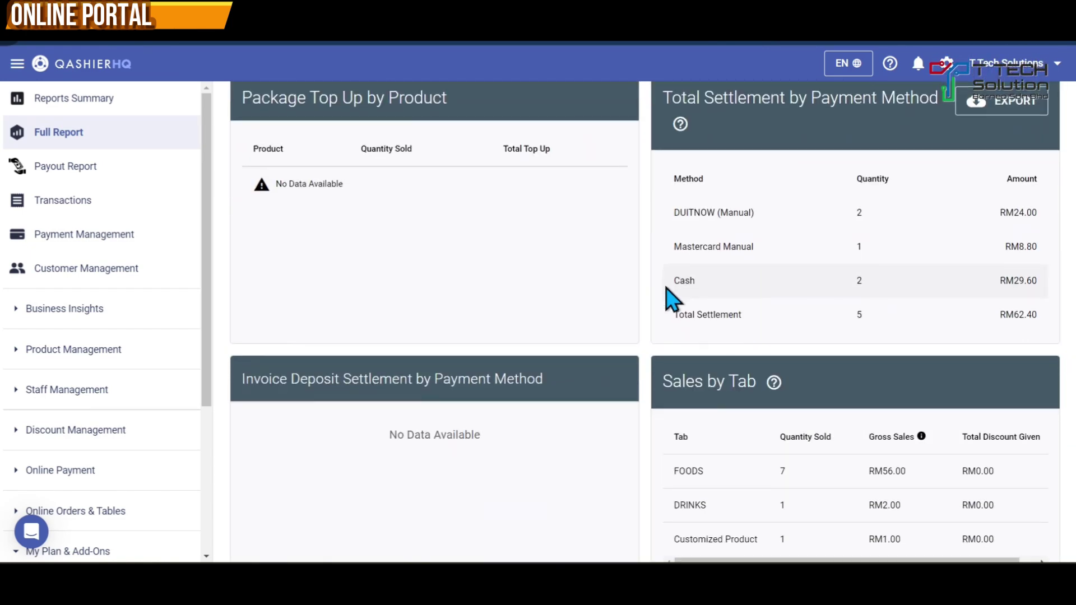
pyautogui.scroll(-12, 666, 287)
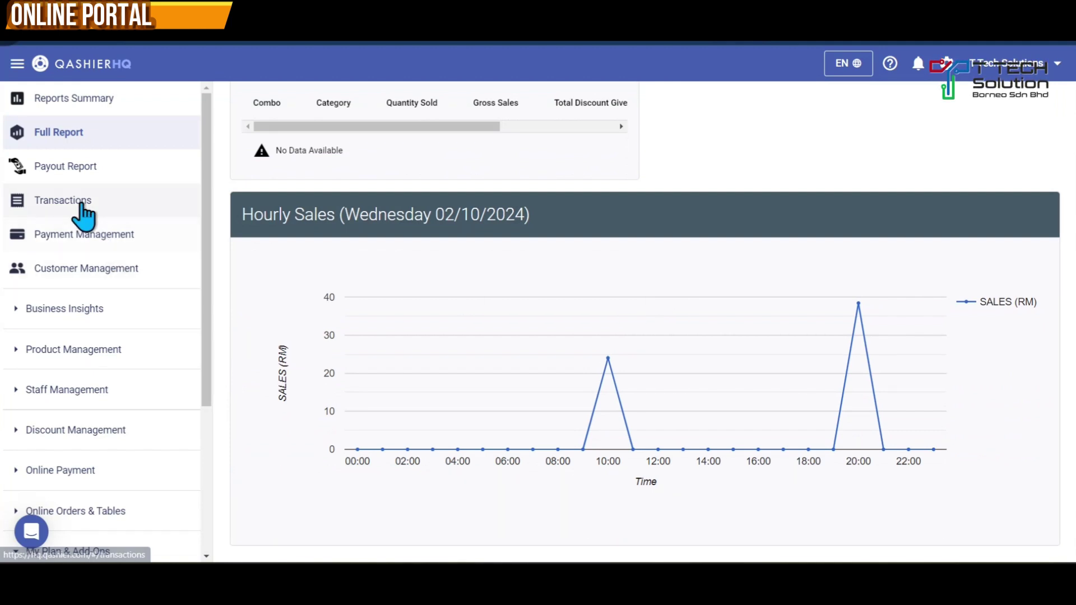
pyautogui.click(84, 206)
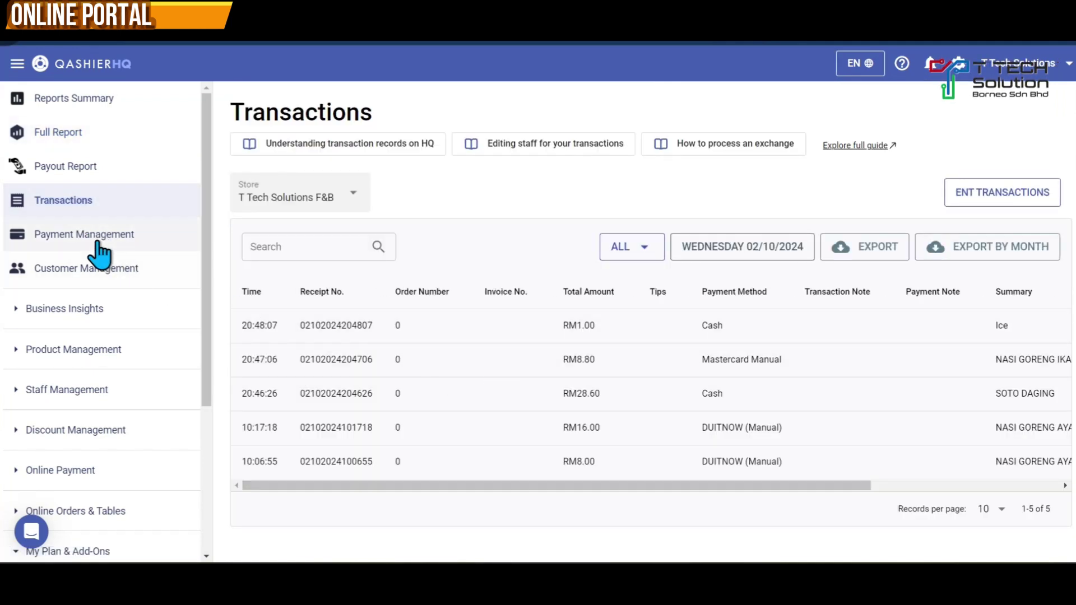
pyautogui.click(98, 236)
pyautogui.scroll(-3, 459, 335)
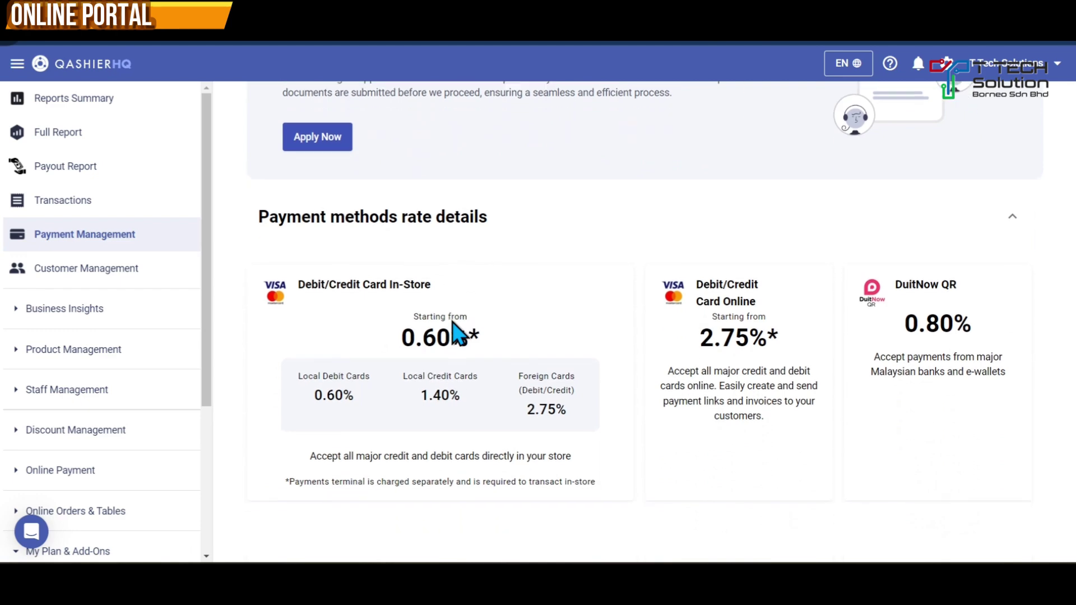
pyautogui.scroll(4, 452, 322)
pyautogui.click(84, 270)
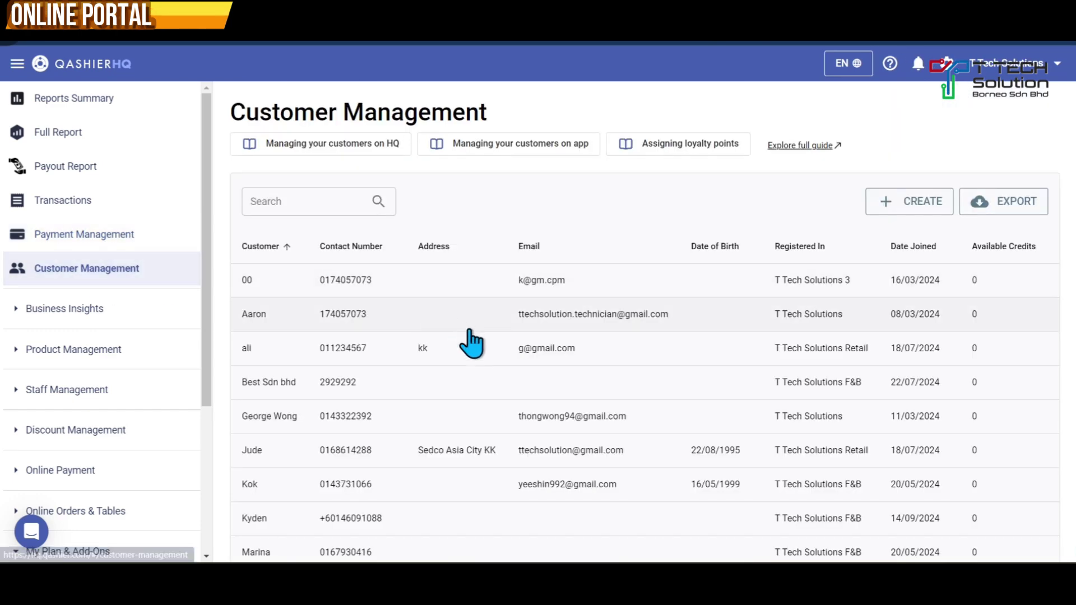
pyautogui.scroll(3, 480, 356)
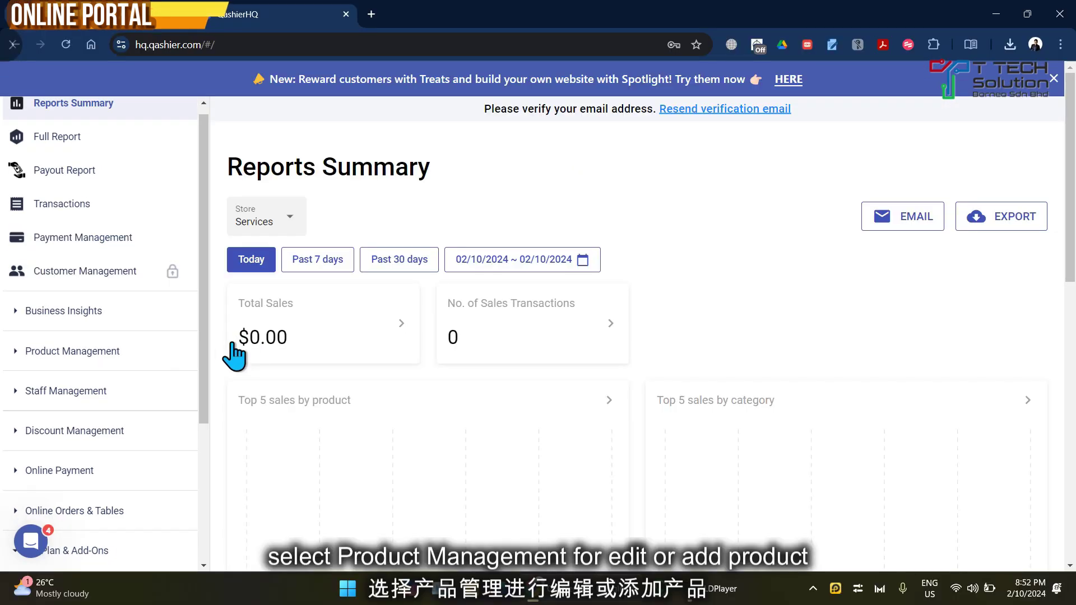
# Step: Go to the Product Management page, then launch the Qashier Help Center from the header
pyautogui.click(107, 359)
pyautogui.click(112, 393)
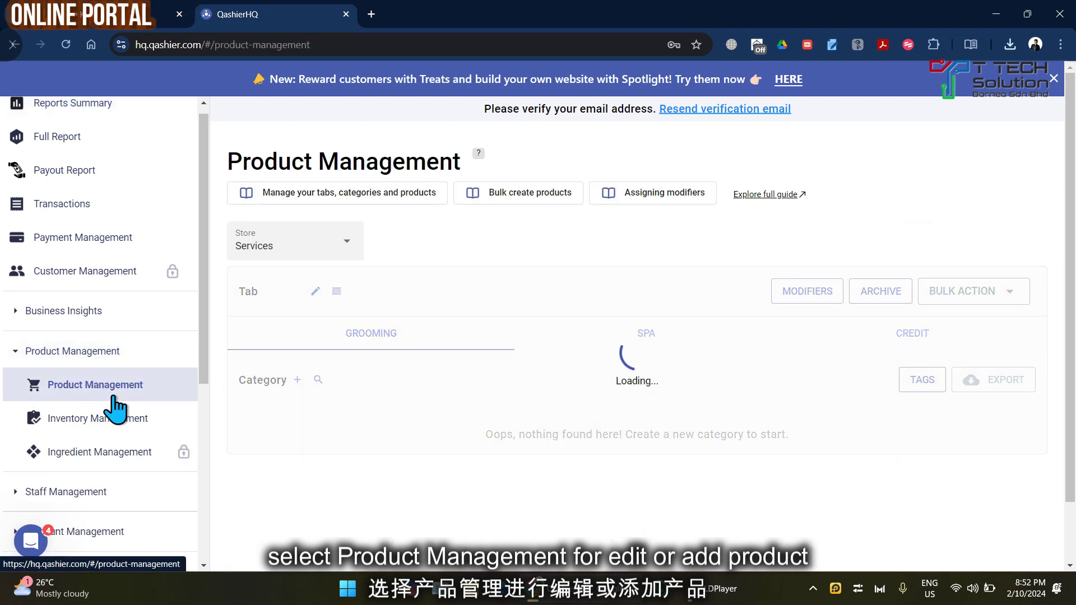
pyautogui.scroll(-2, 392, 415)
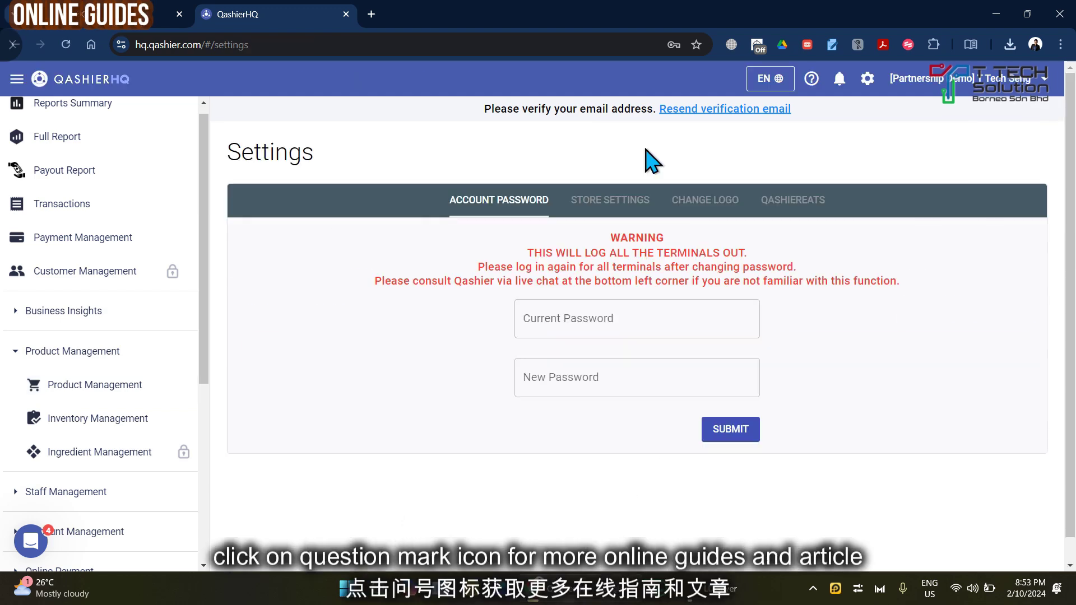
pyautogui.click(811, 79)
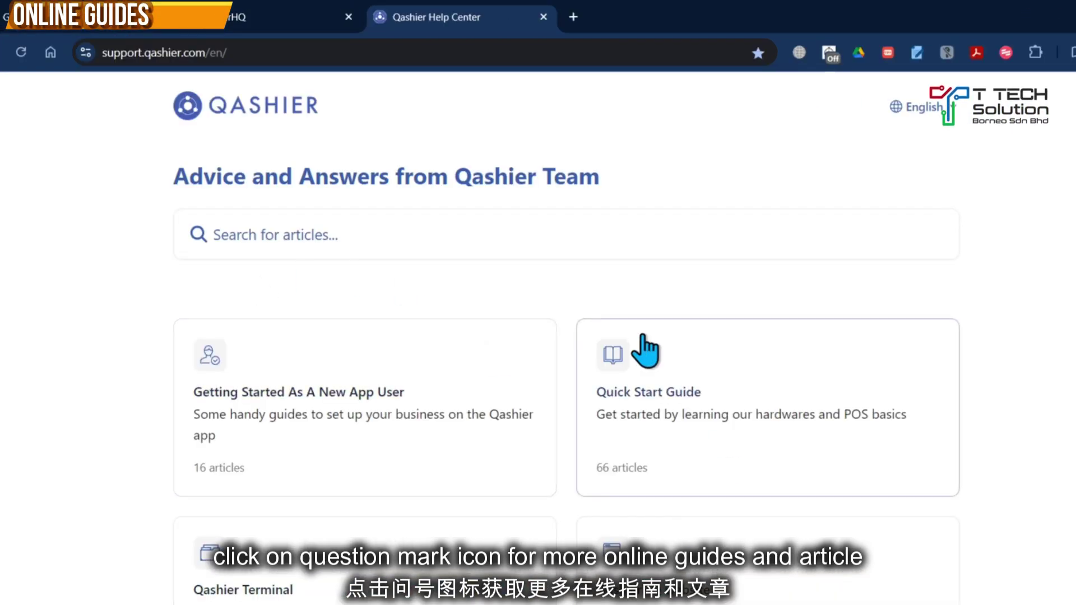